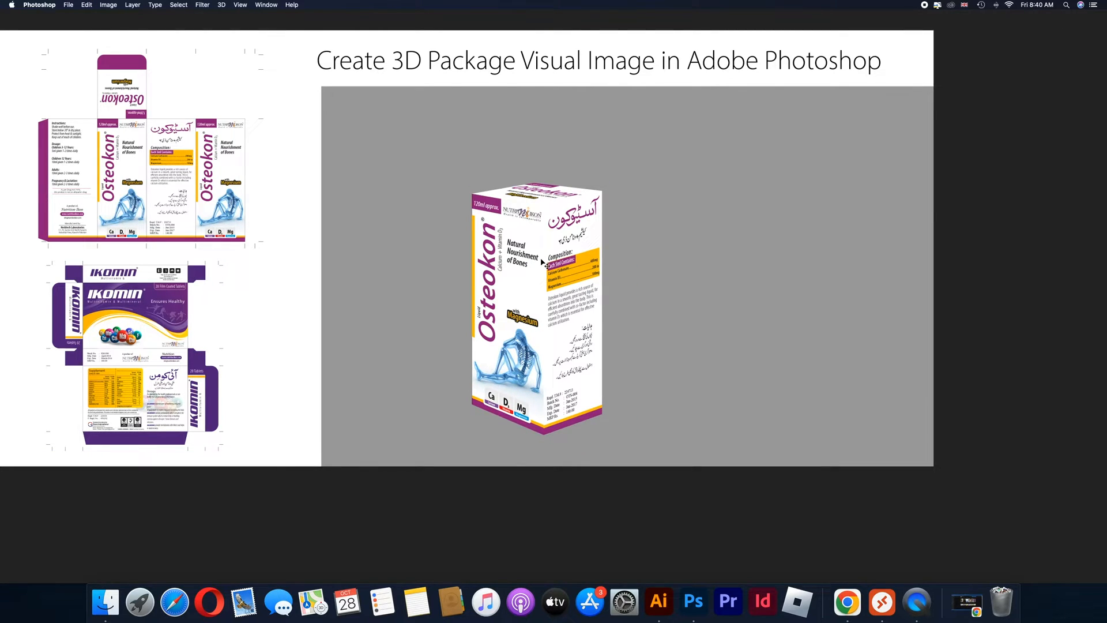
# Move the finished Osteokon 3D box across the grey canvas to free space beside it
pyautogui.moveTo(559, 271); pyautogui.dragTo(767, 240)
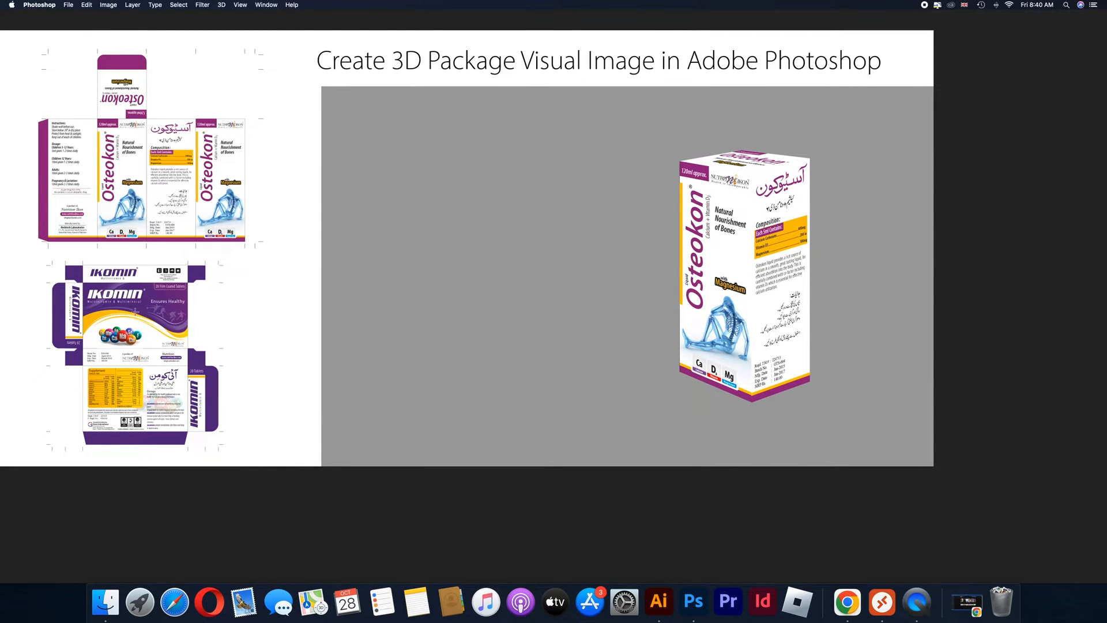
pyautogui.keyDown('super'); pyautogui.click(151, 328); pyautogui.keyUp('super')
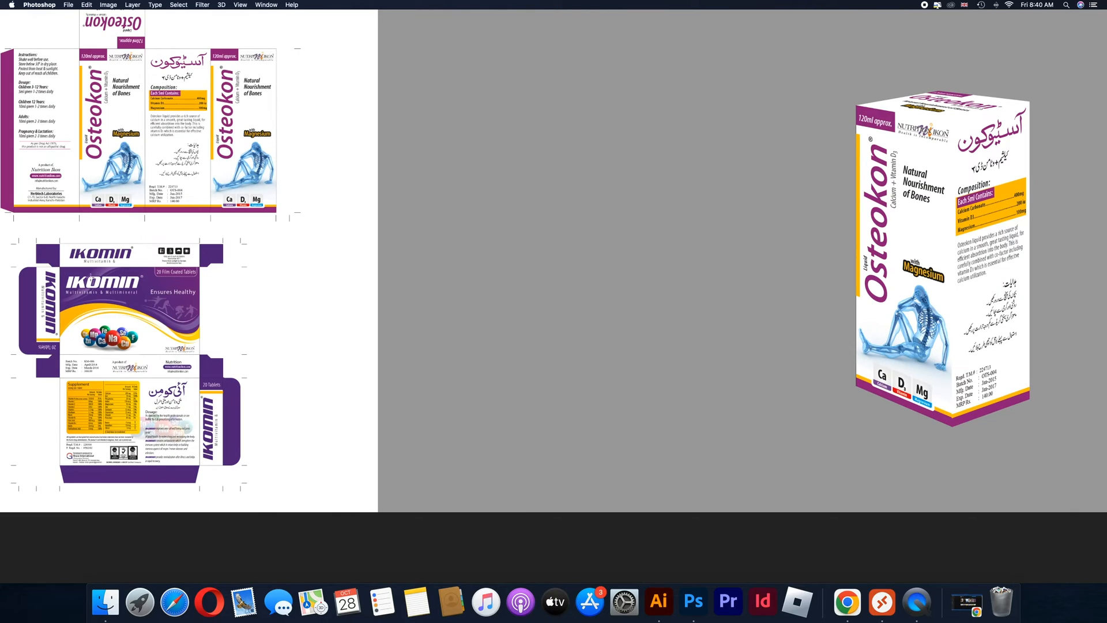
pyautogui.moveTo(62, 269); pyautogui.dragTo(200, 353)
pyautogui.press('Tab')
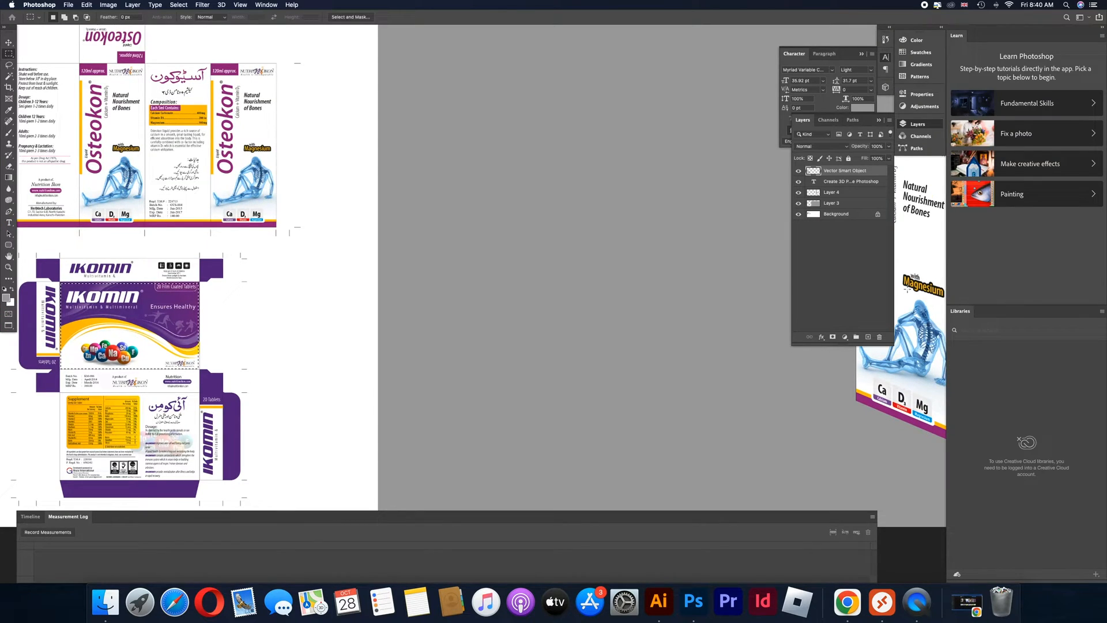
pyautogui.click(843, 214)
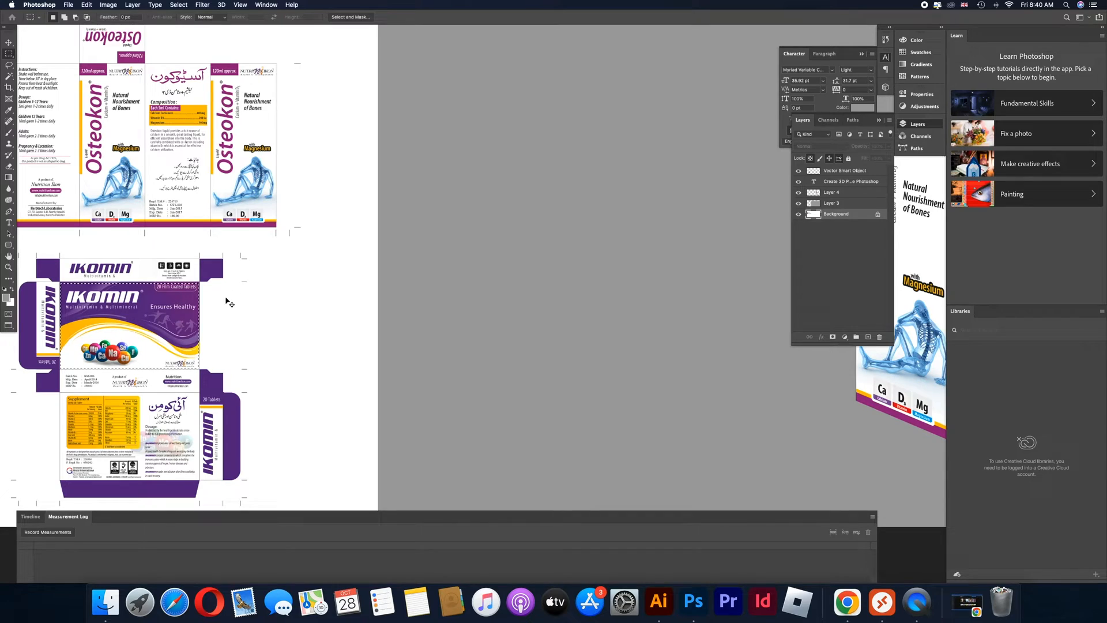
pyautogui.press('super+d')
pyautogui.press('super+v')
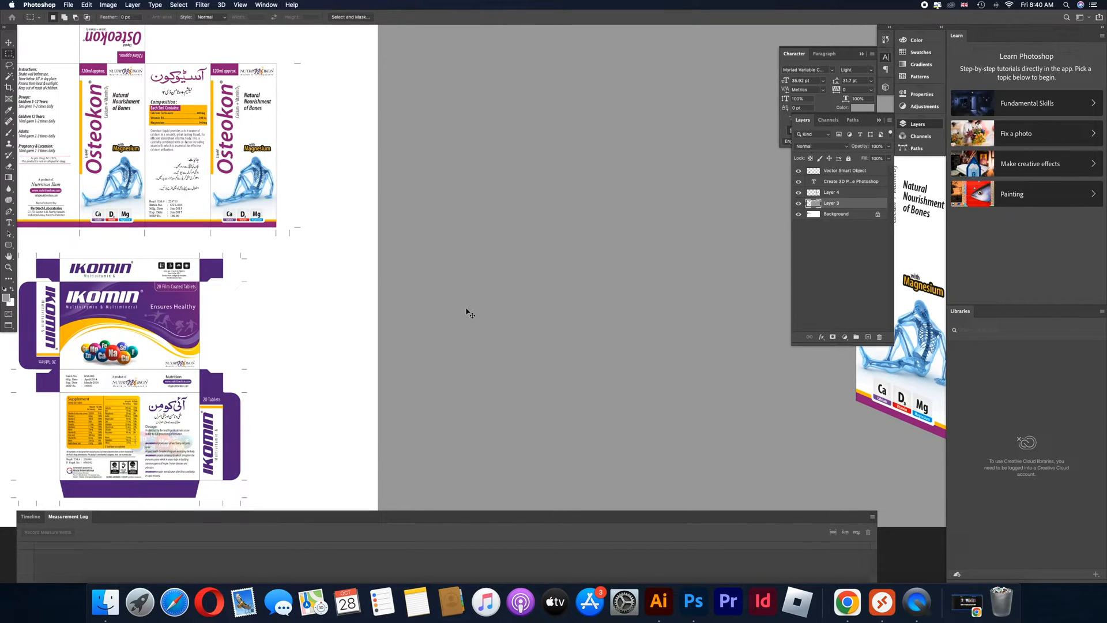
pyautogui.press('super+z')
# Move the Vector Smart Object layer directly above the Background layer and merge it down into the Background
pyautogui.click(798, 195)
pyautogui.click(797, 194)
pyautogui.click(798, 172)
pyautogui.click(798, 171)
pyautogui.moveTo(863, 172); pyautogui.dragTo(859, 217)
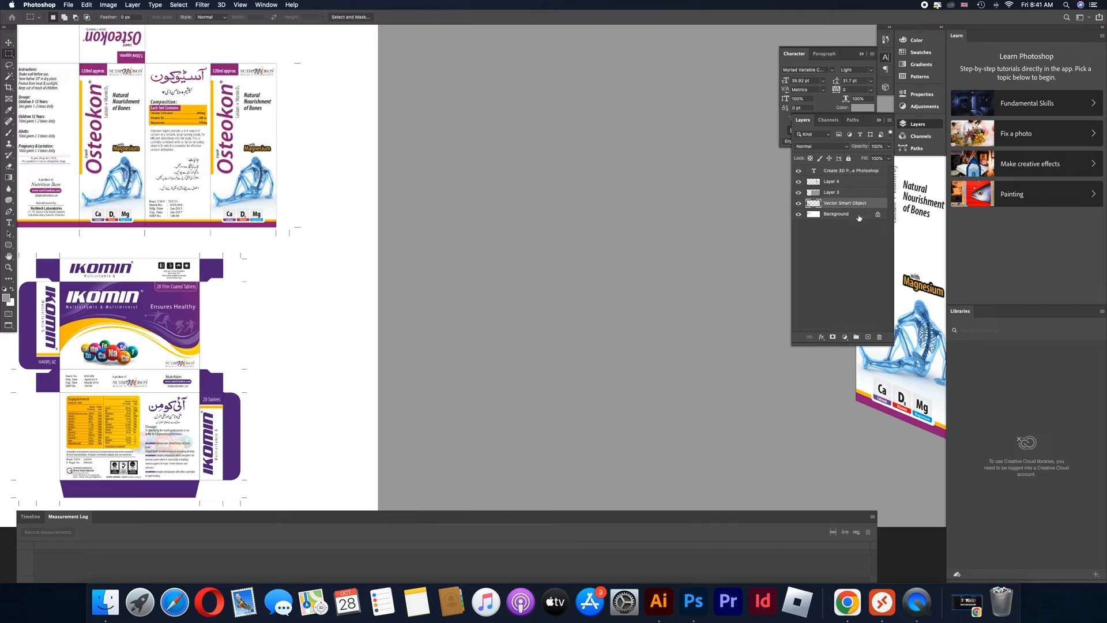
pyautogui.press('super+e')
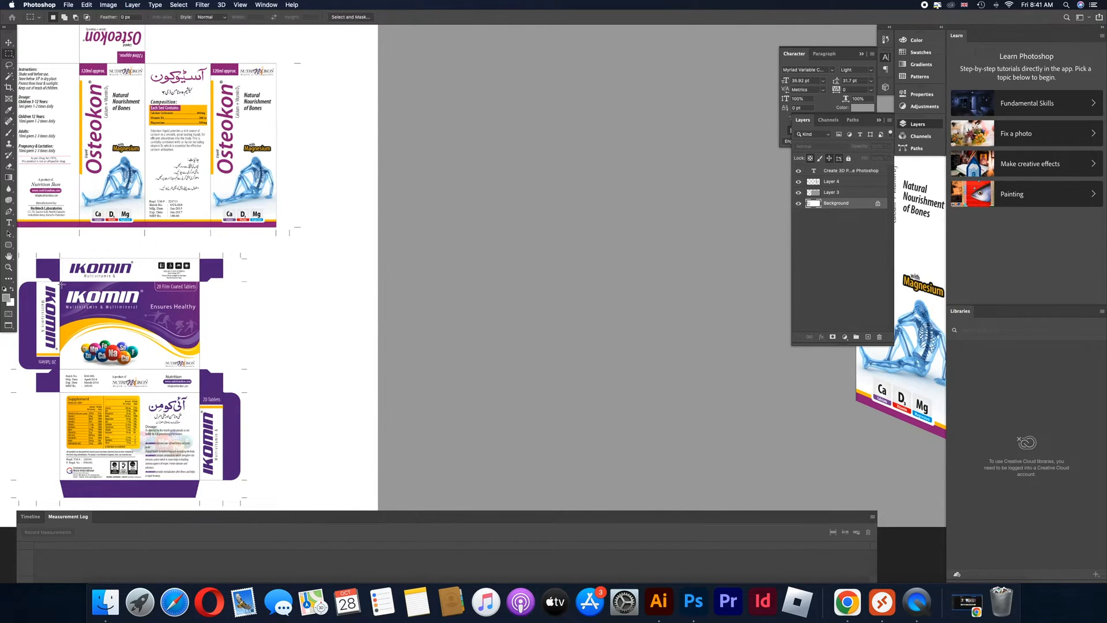
# Copy the flat Ikomin artwork's main front panel onto a new layer and place the copy on the grey area
pyautogui.moveTo(60, 282); pyautogui.dragTo(198, 368)
pyautogui.click(842, 192)
pyautogui.press('super+c')
pyautogui.press('super+v')
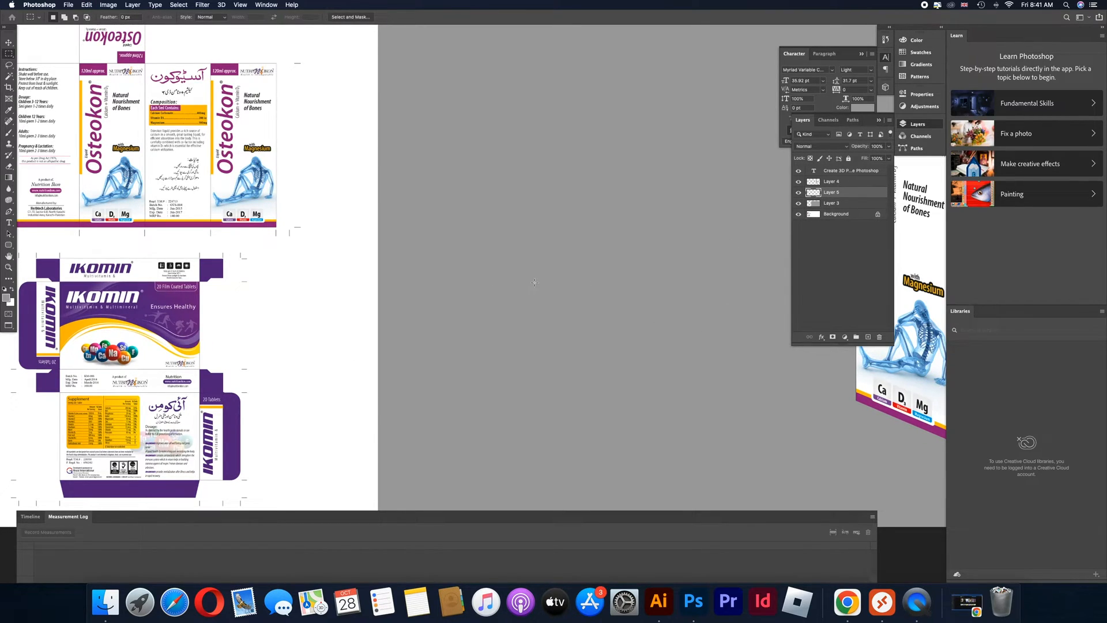
pyautogui.press('super+t')
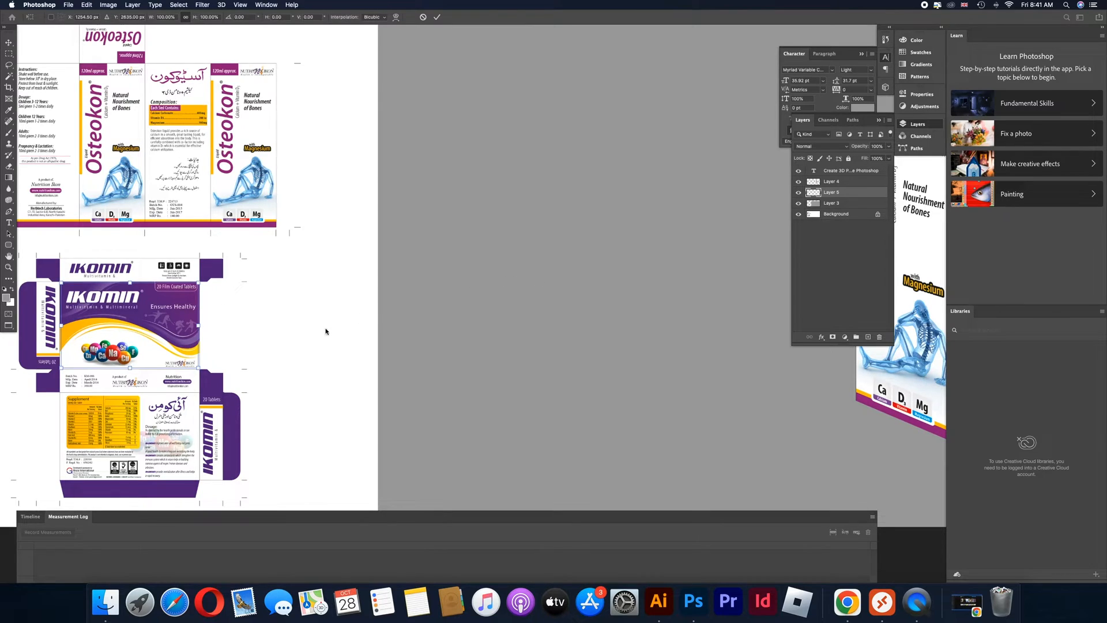
pyautogui.moveTo(186, 327); pyautogui.dragTo(474, 341)
pyautogui.press('Return')
pyautogui.press('m')
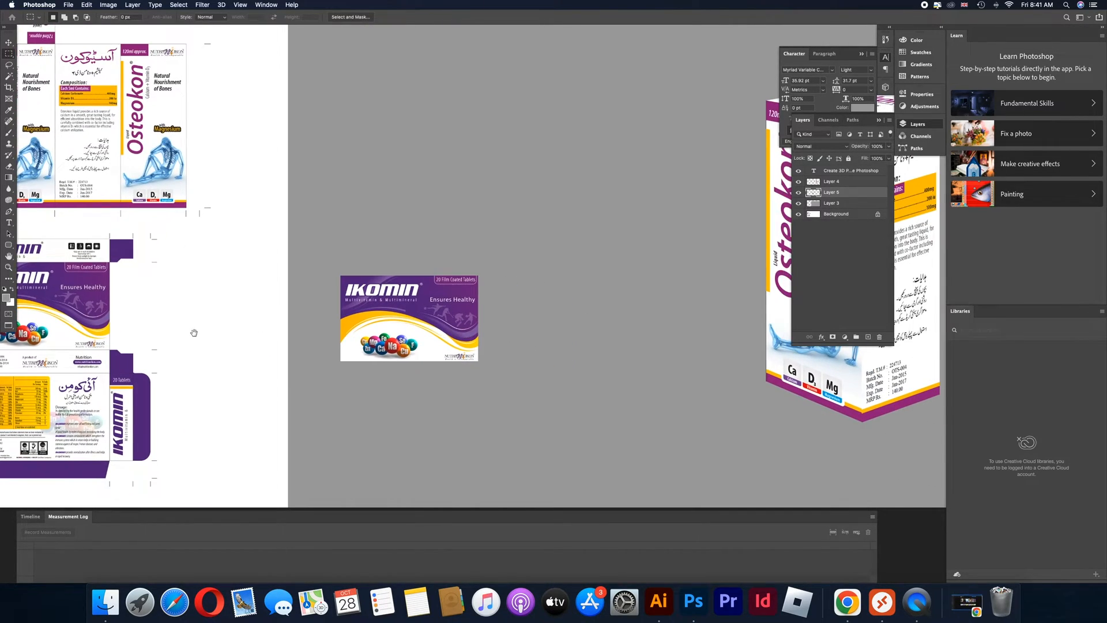
# Copy the vertical "20 Tablets" end panel from the Background onto a new layer and place it below the front panel copy
pyautogui.moveTo(193, 332); pyautogui.dragTo(310, 328)
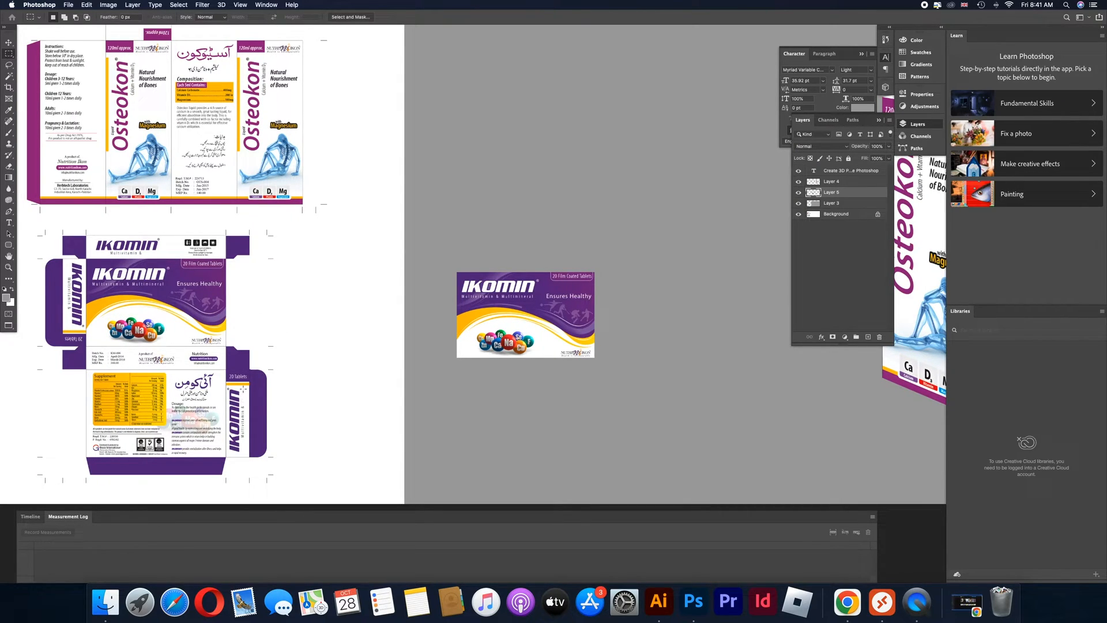
pyautogui.scroll(5, 267, 403)
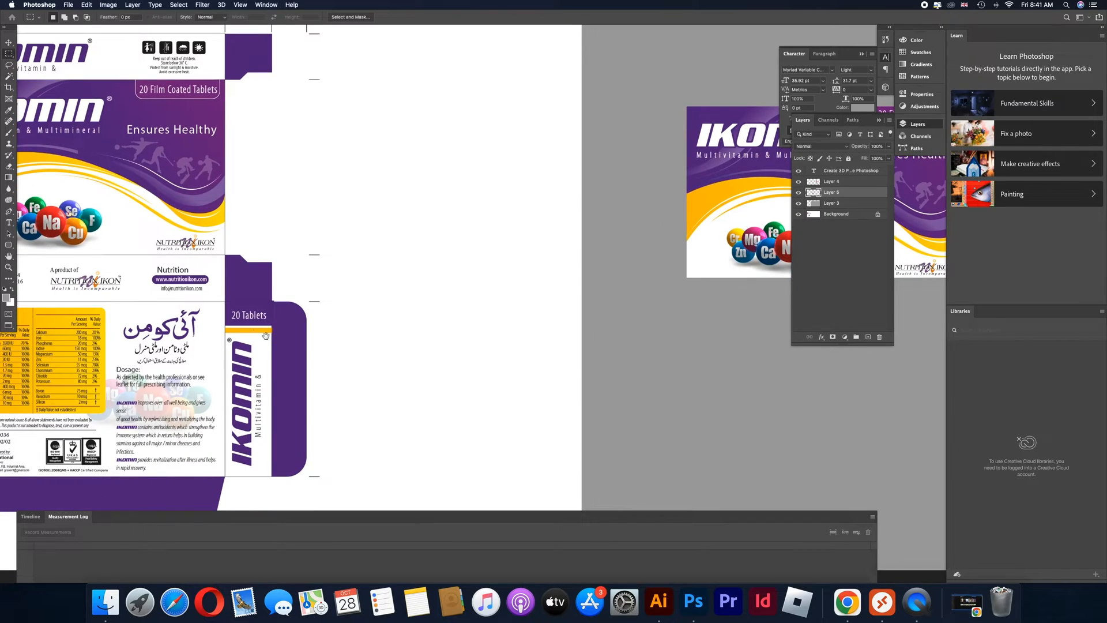
pyautogui.moveTo(226, 304); pyautogui.dragTo(269, 476)
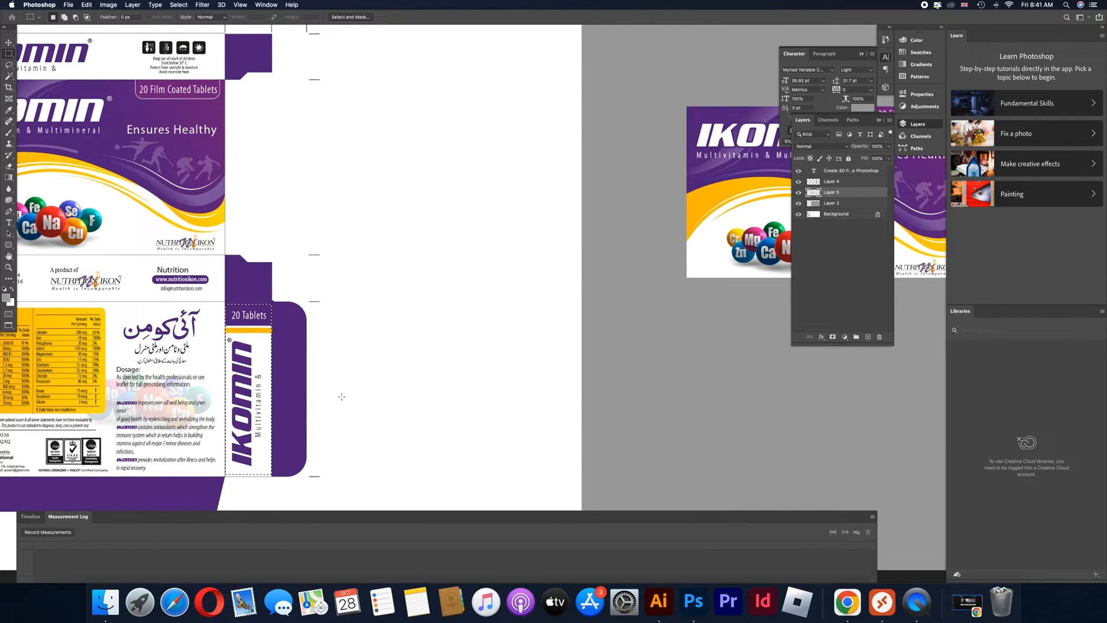
pyautogui.click(845, 215)
pyautogui.press('super+c')
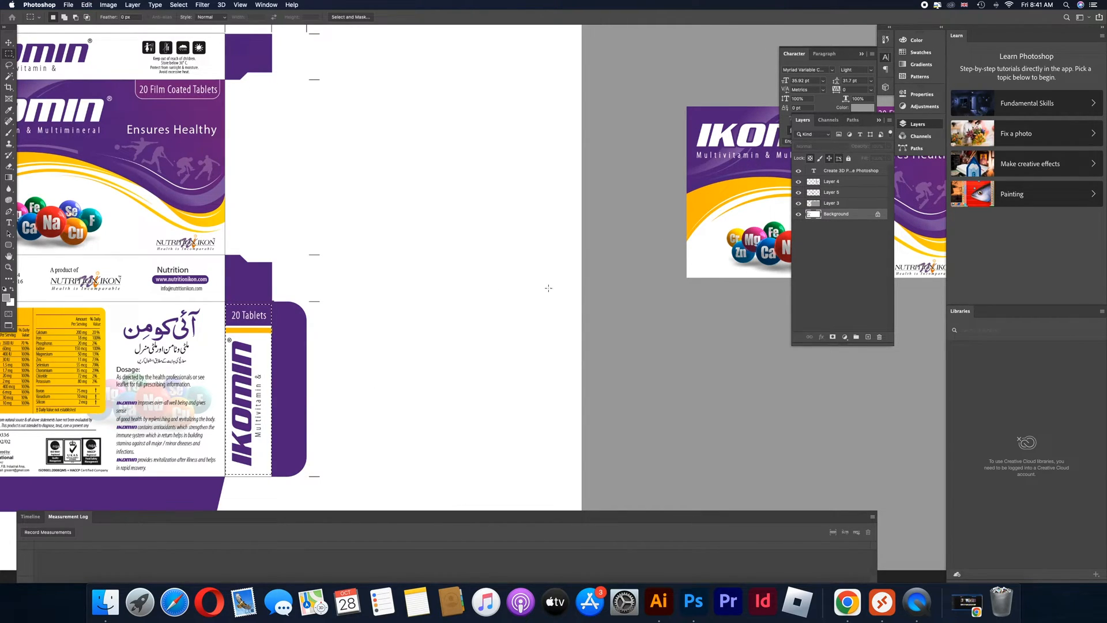
pyautogui.press('super+v')
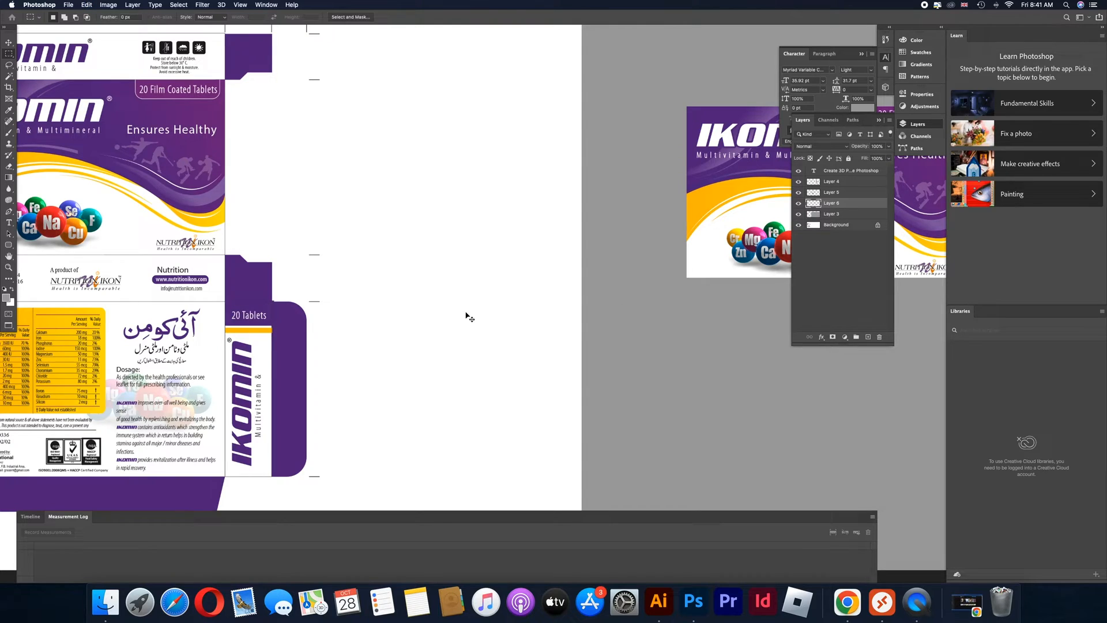
pyautogui.moveTo(286, 343); pyautogui.dragTo(702, 341)
# Copy the narrow Ikomin strip above the front panel onto a new layer, move it toward the grey area and raise it above Layer 3
pyautogui.moveTo(215, 263); pyautogui.dragTo(280, 264)
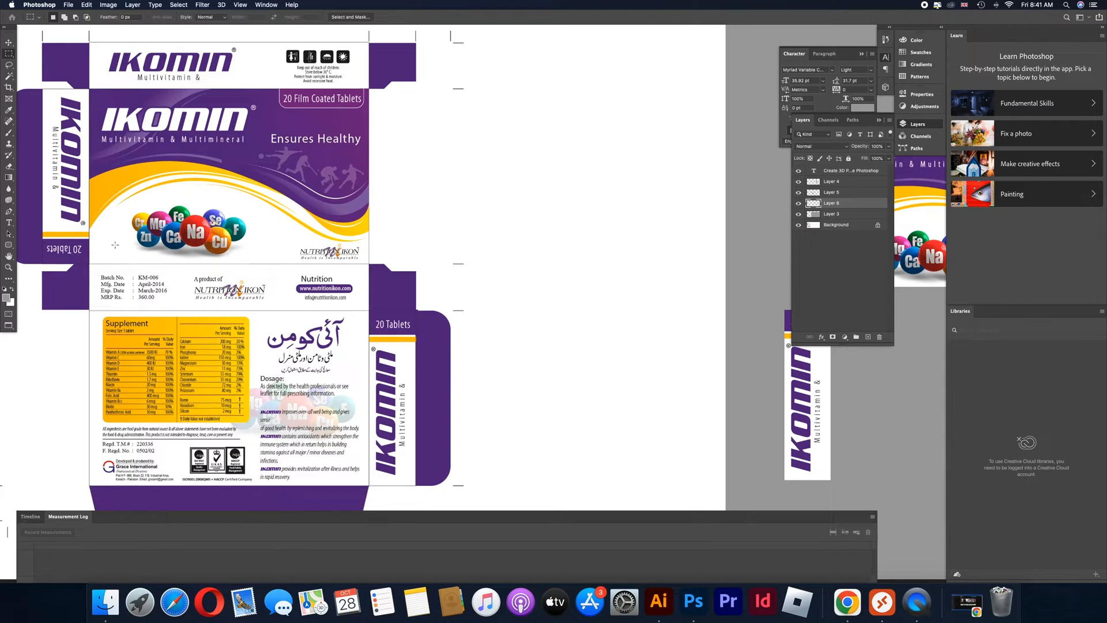
pyautogui.moveTo(89, 42); pyautogui.dragTo(369, 89)
pyautogui.press('cmd+v')
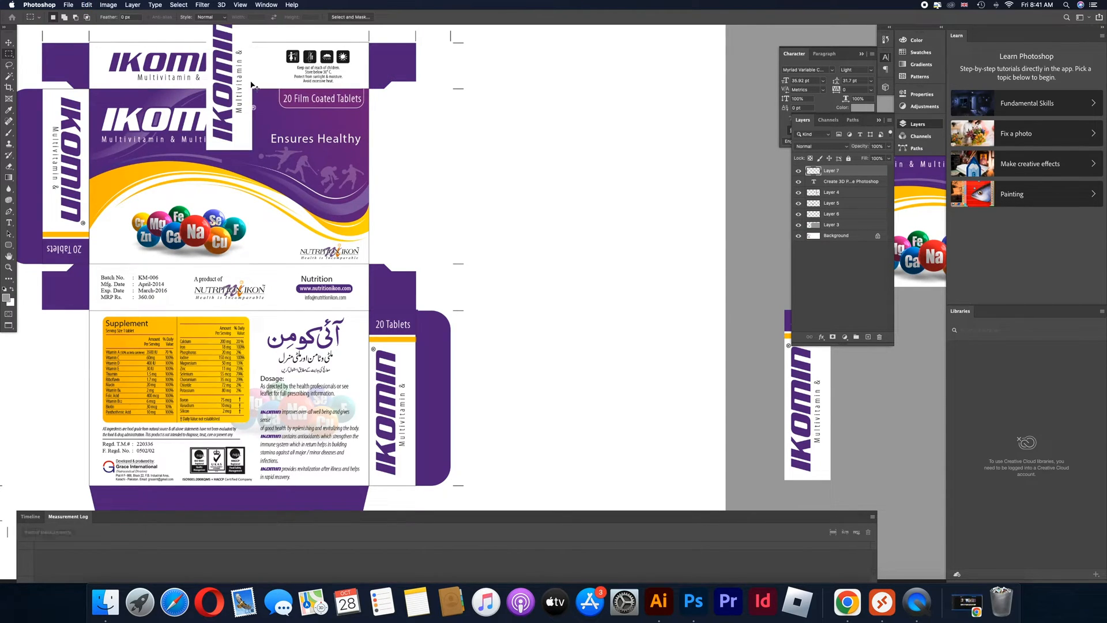
pyautogui.press('super+z')
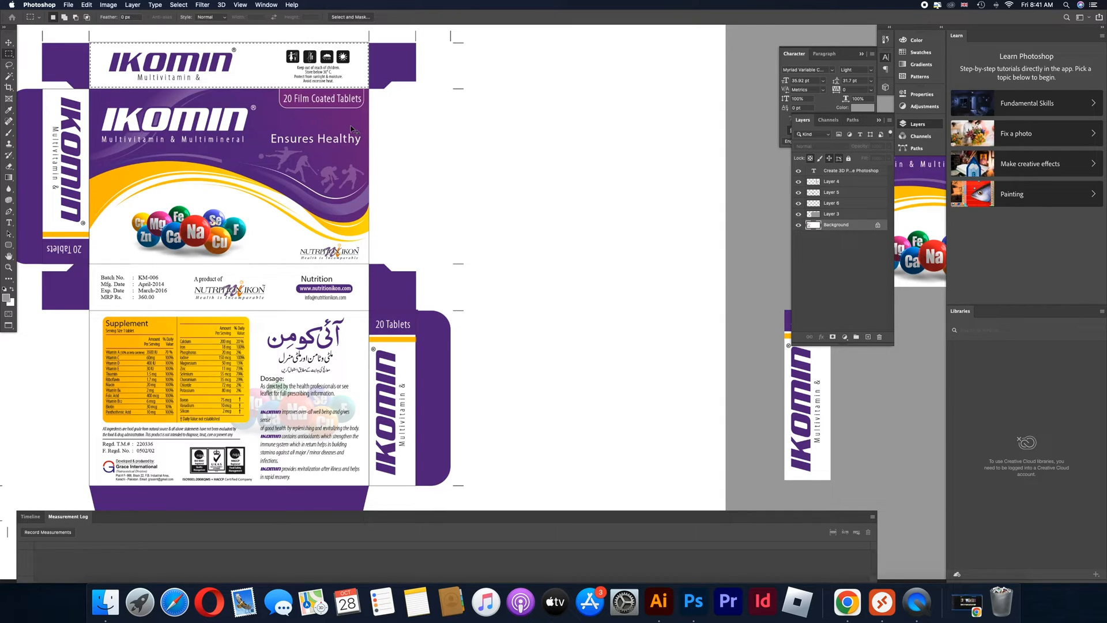
pyautogui.press('super+v')
pyautogui.moveTo(215, 67); pyautogui.dragTo(686, 273)
pyautogui.moveTo(856, 224); pyautogui.dragTo(851, 214)
# Move the Ikomin front panel copy further into the grey area and distort its two lower corners into a slanted perspective
pyautogui.scroll(-5, 678, 312)
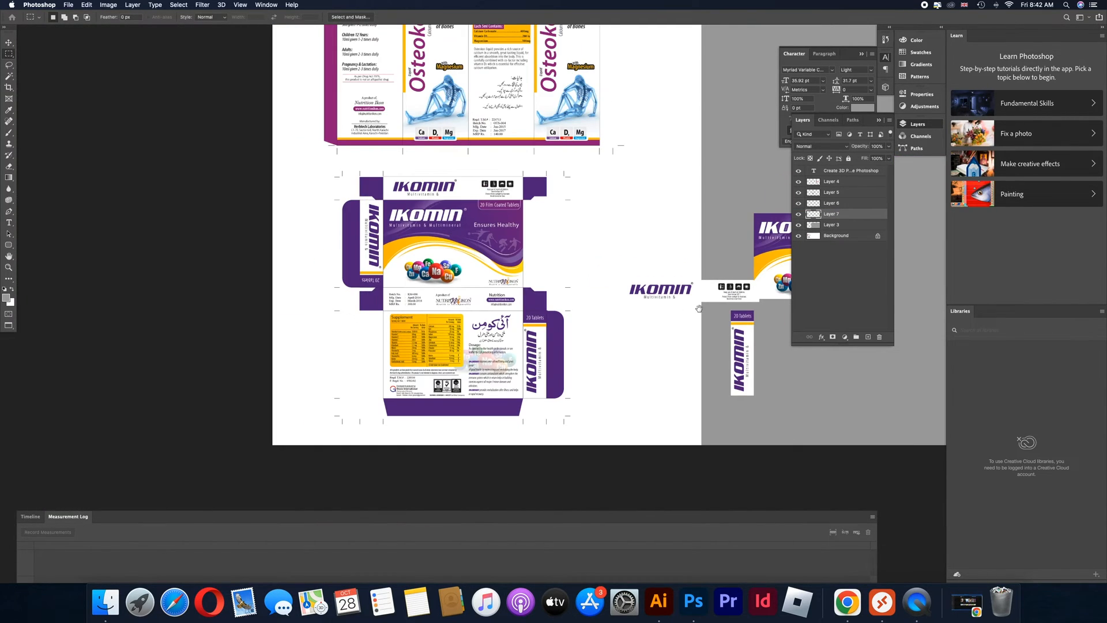
pyautogui.hscroll(10, 693, 309)
pyautogui.moveTo(355, 283); pyautogui.dragTo(514, 256)
pyautogui.hotkey('ctrl', 't')
pyautogui.moveTo(543, 291); pyautogui.dragTo(541, 326)
pyautogui.press('Return')
pyautogui.press('super+t')
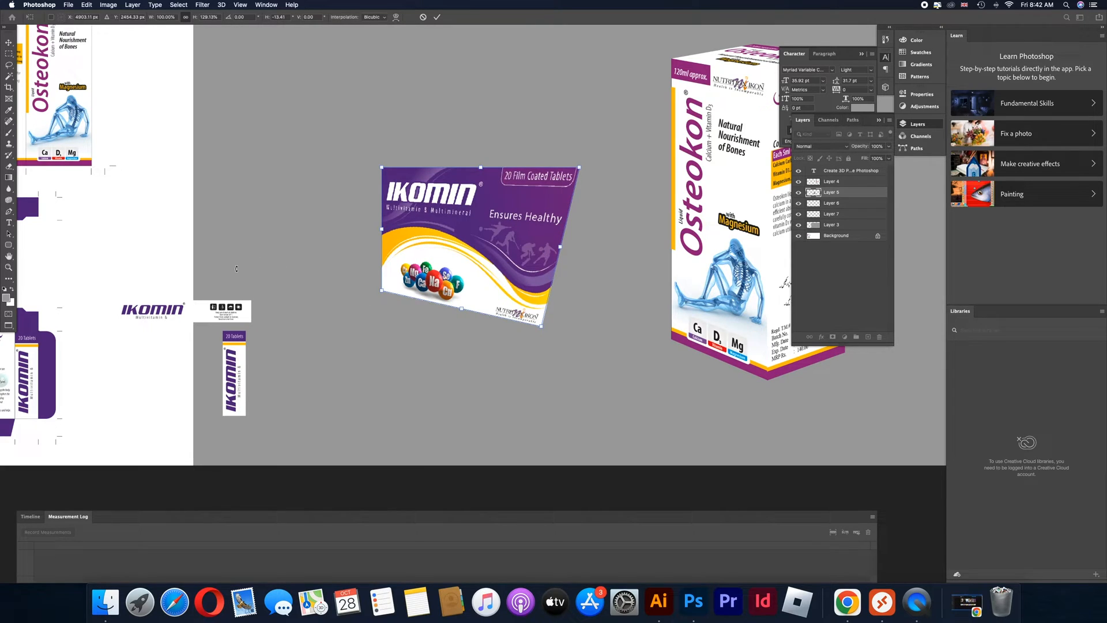
pyautogui.moveTo(381, 291); pyautogui.dragTo(339, 284)
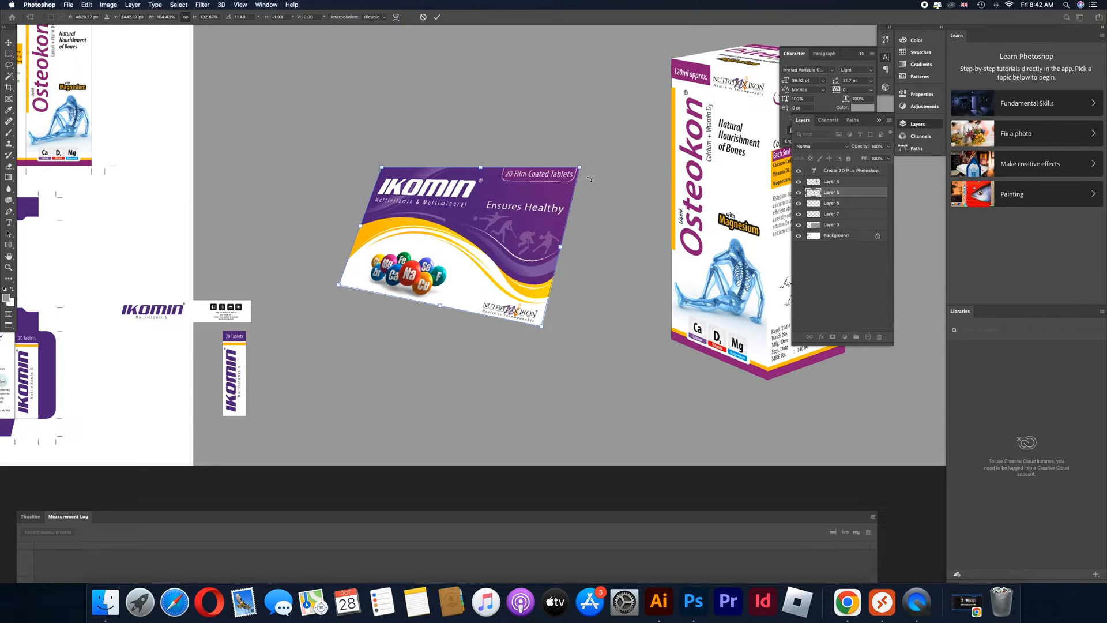
# Reshape the front panel's four corners so it leans back, with its lower-left corner pulled outward
pyautogui.moveTo(379, 167); pyautogui.dragTo(383, 149)
pyautogui.moveTo(581, 172); pyautogui.dragTo(596, 164)
pyautogui.moveTo(387, 153); pyautogui.dragTo(403, 158)
pyautogui.moveTo(542, 327); pyautogui.dragTo(551, 324)
pyautogui.moveTo(596, 163); pyautogui.dragTo(599, 154)
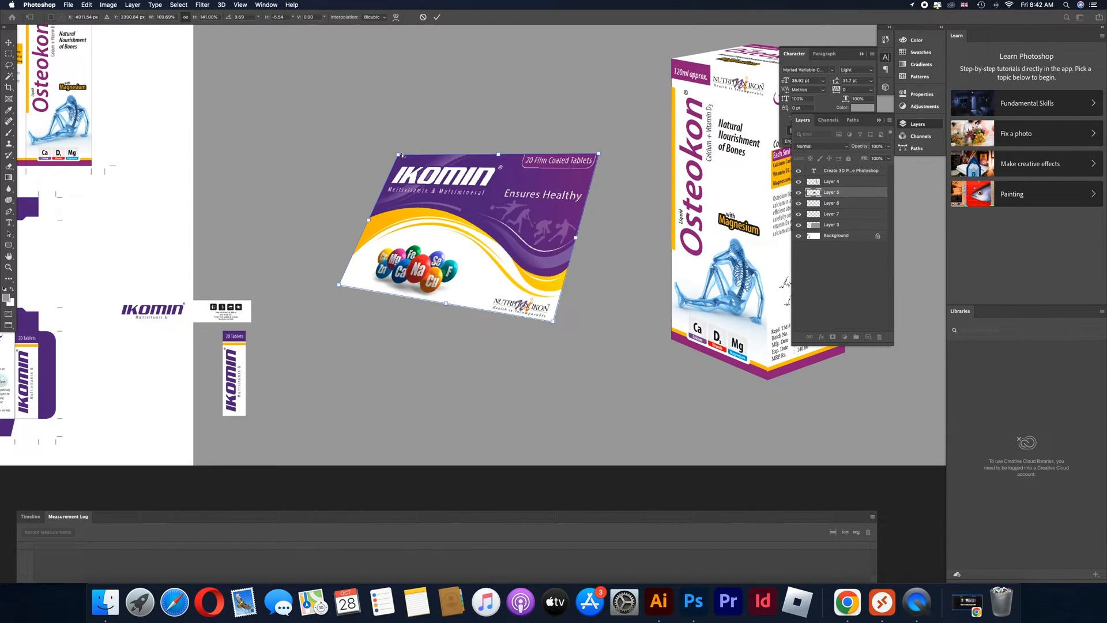
pyautogui.moveTo(396, 143); pyautogui.dragTo(393, 136)
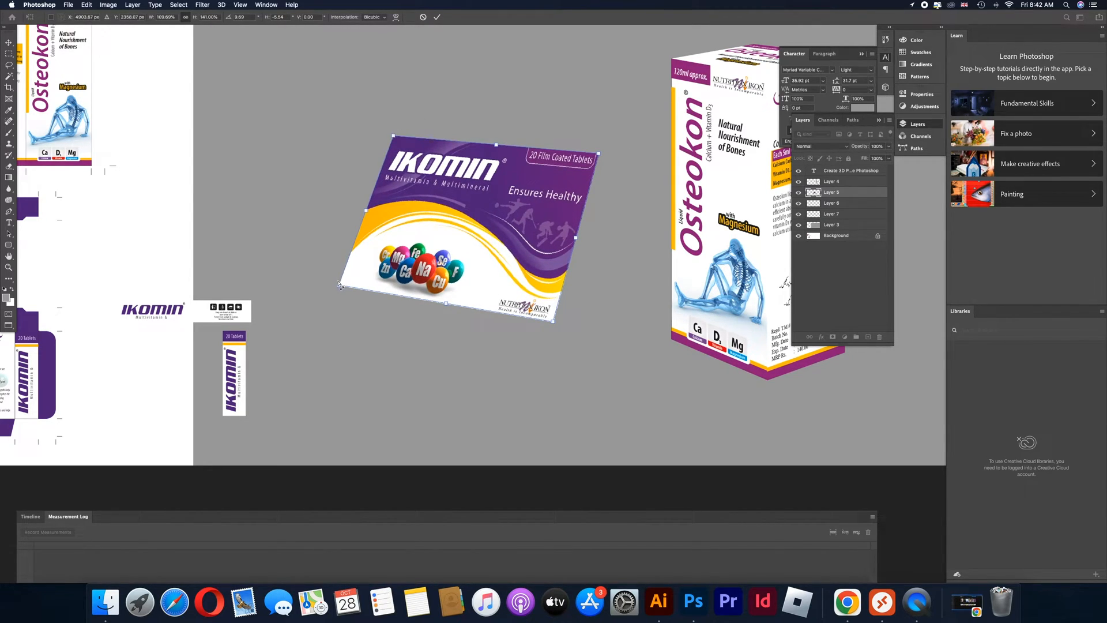
pyautogui.moveTo(339, 284); pyautogui.dragTo(313, 262)
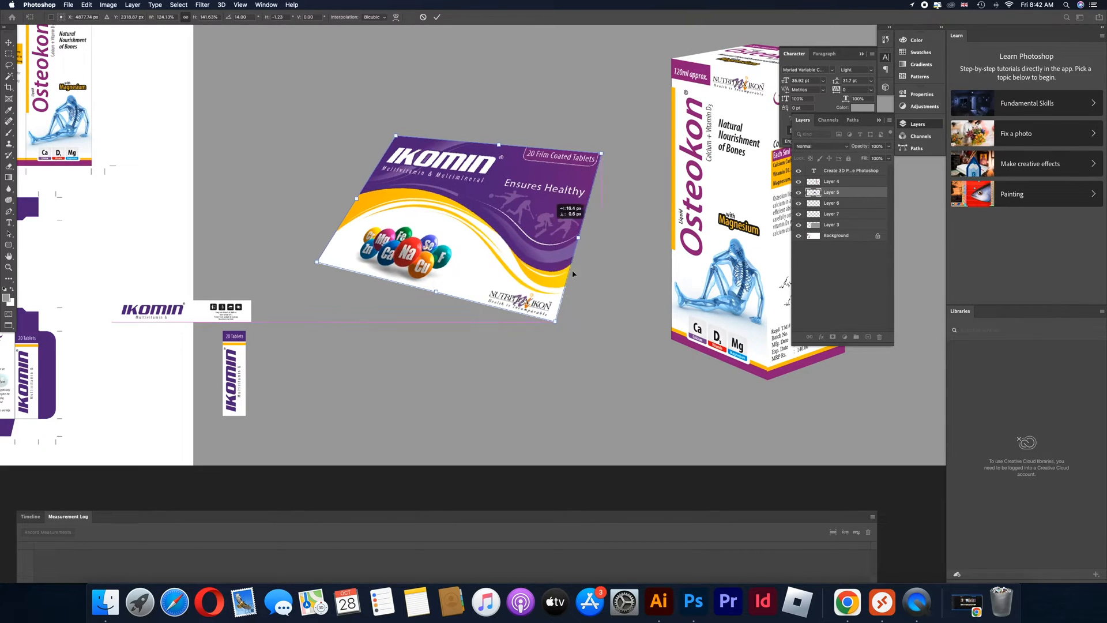
# Shift the front panel toward the Osteokon box and steepen its slant by adjusting the upper and lower-right corners
pyautogui.moveTo(507, 243); pyautogui.dragTo(569, 303)
pyautogui.moveTo(672, 222); pyautogui.dragTo(687, 233)
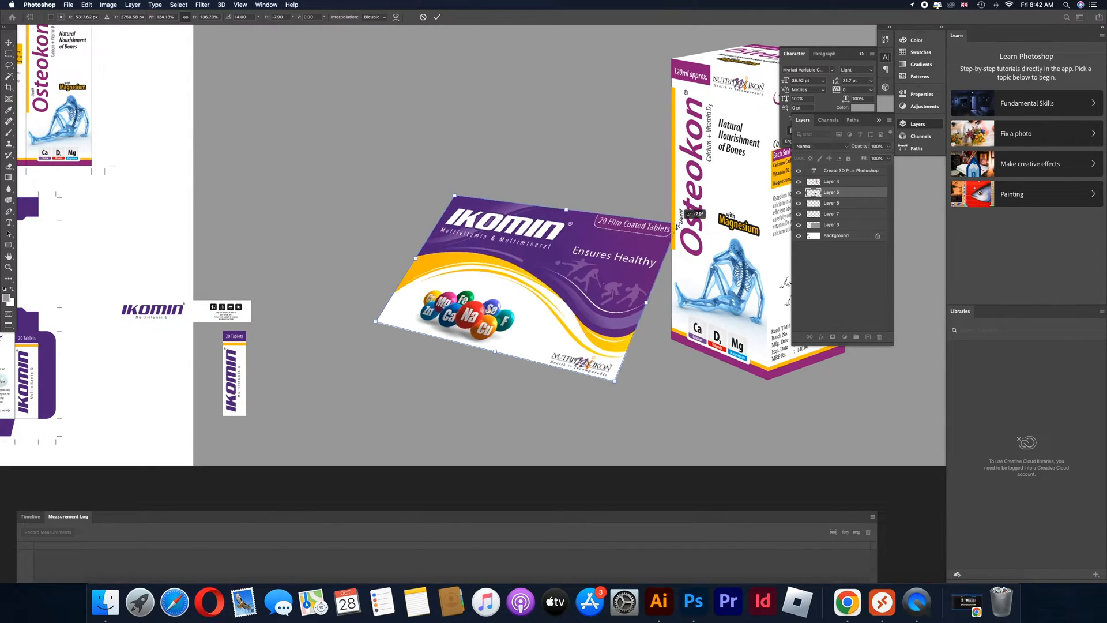
pyautogui.moveTo(457, 191); pyautogui.dragTo(472, 193)
pyautogui.moveTo(610, 375); pyautogui.dragTo(597, 405)
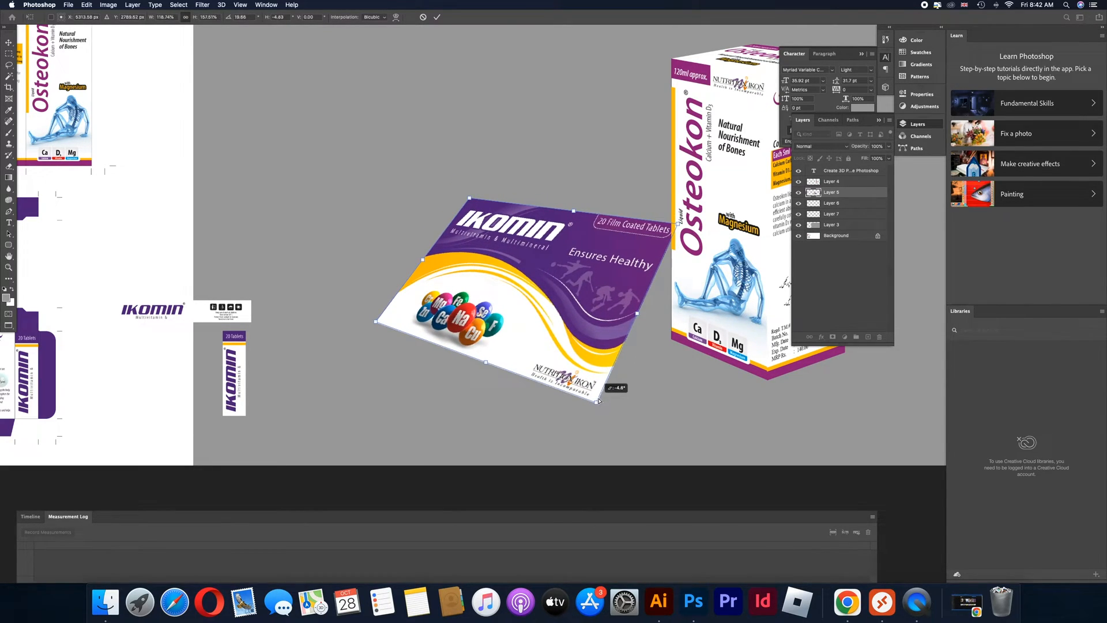
# Move the front panel clear of the Osteokon box, refine its corners into a tilted box-top perspective and apply the transform
pyautogui.moveTo(591, 335); pyautogui.dragTo(547, 318)
pyautogui.moveTo(631, 214); pyautogui.dragTo(640, 227)
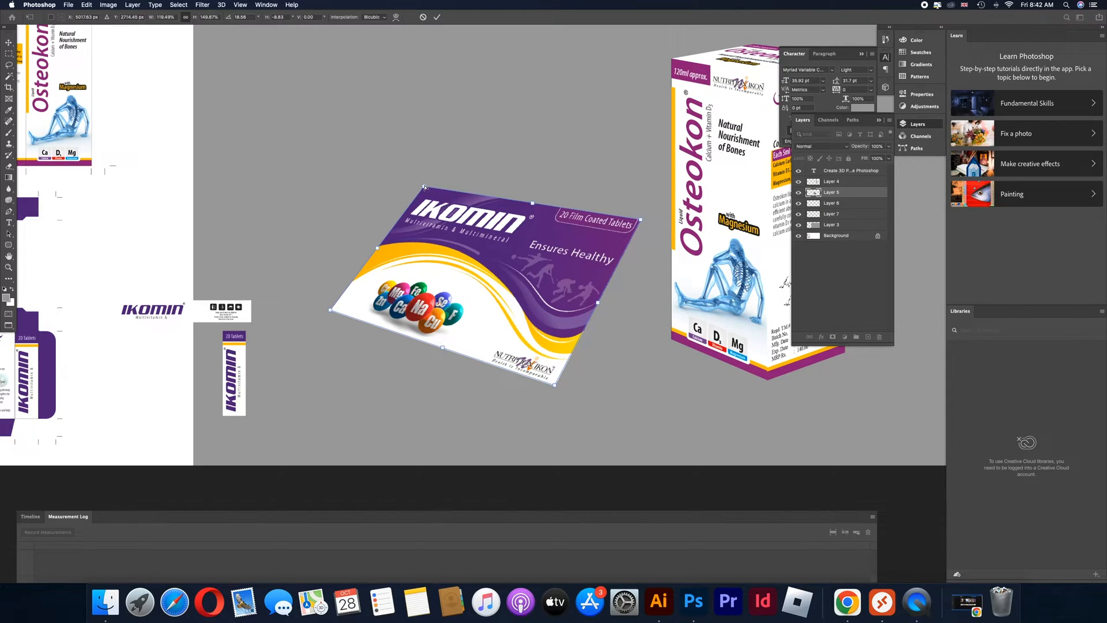
pyautogui.moveTo(424, 186)
pyautogui.mouseDown()
pyautogui.moveTo(424, 170)
pyautogui.moveTo(425, 181)
pyautogui.mouseUp()
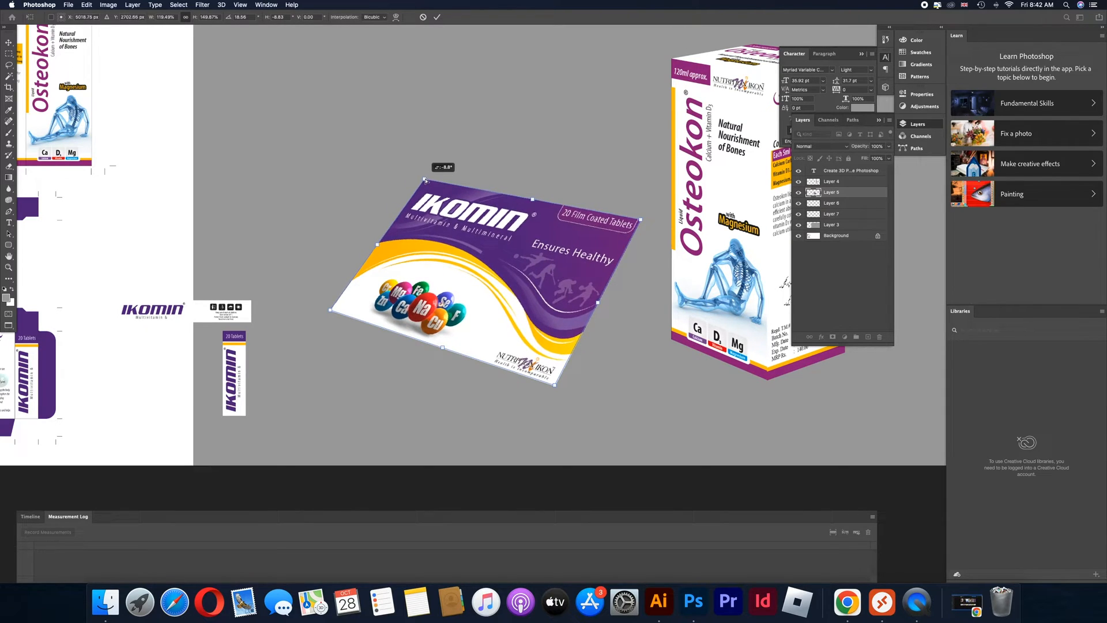
pyautogui.moveTo(330, 313); pyautogui.dragTo(368, 317)
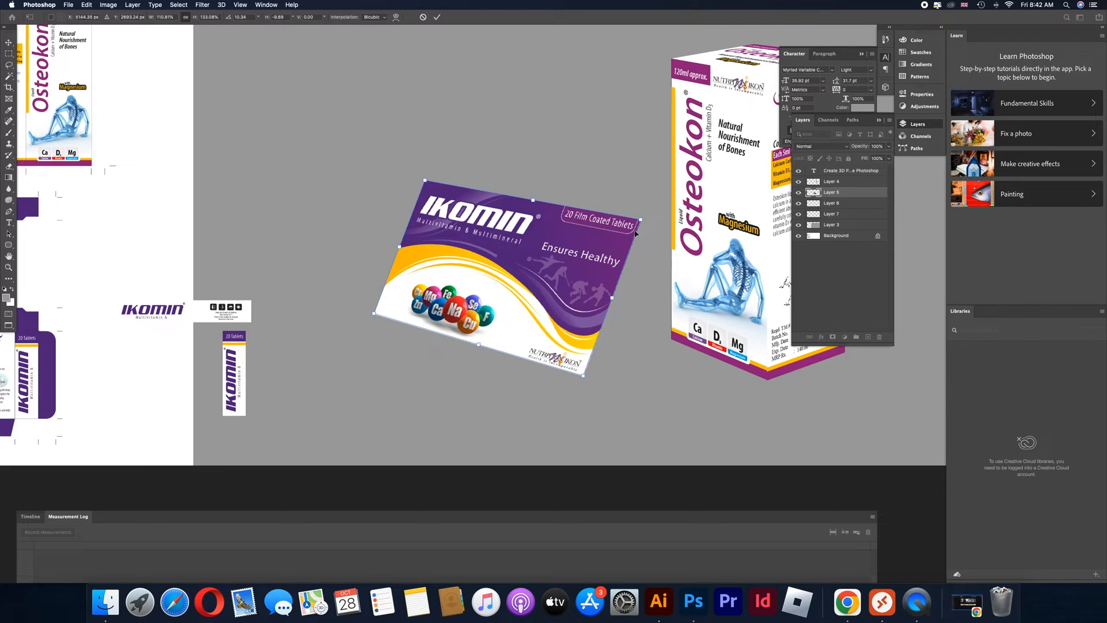
pyautogui.moveTo(641, 220); pyautogui.dragTo(640, 206)
pyautogui.moveTo(430, 179)
pyautogui.mouseDown()
pyautogui.moveTo(419, 159)
pyautogui.moveTo(438, 178)
pyautogui.mouseUp()
pyautogui.press('Return')
# Place the narrow Ikomin strip under the front panel, skew it along the lower edge and fit its left corners into perspective
pyautogui.moveTo(228, 313); pyautogui.dragTo(559, 383)
pyautogui.hotkey('ctrl', 't')
pyautogui.moveTo(439, 387); pyautogui.dragTo(406, 339)
pyautogui.scroll(6, 406, 339)
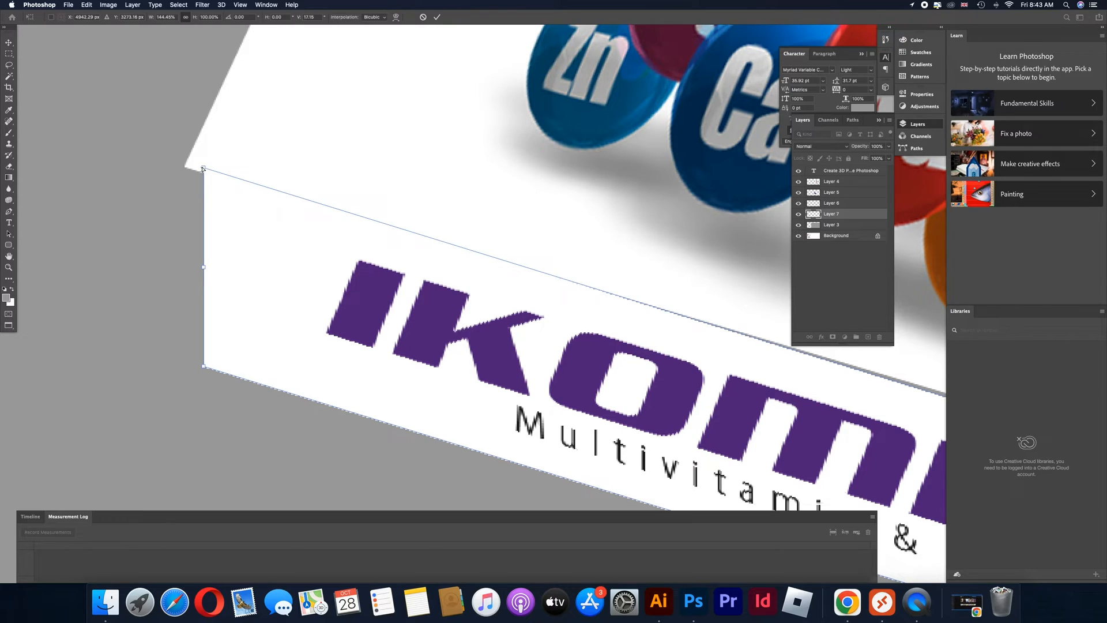
pyautogui.moveTo(202, 168); pyautogui.dragTo(183, 167)
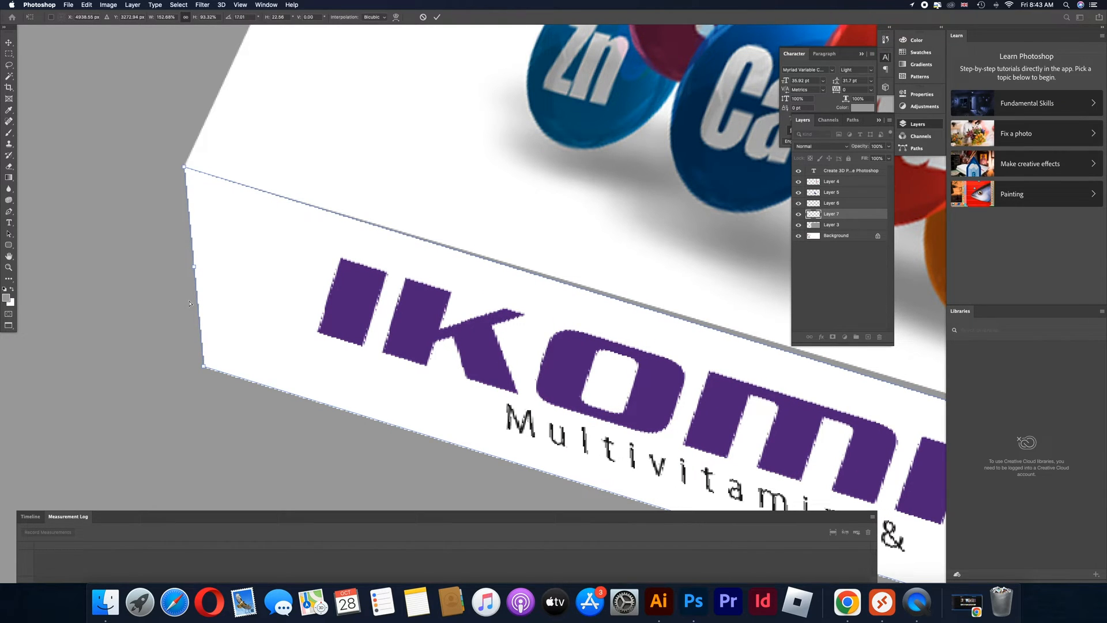
pyautogui.moveTo(203, 366); pyautogui.dragTo(289, 351)
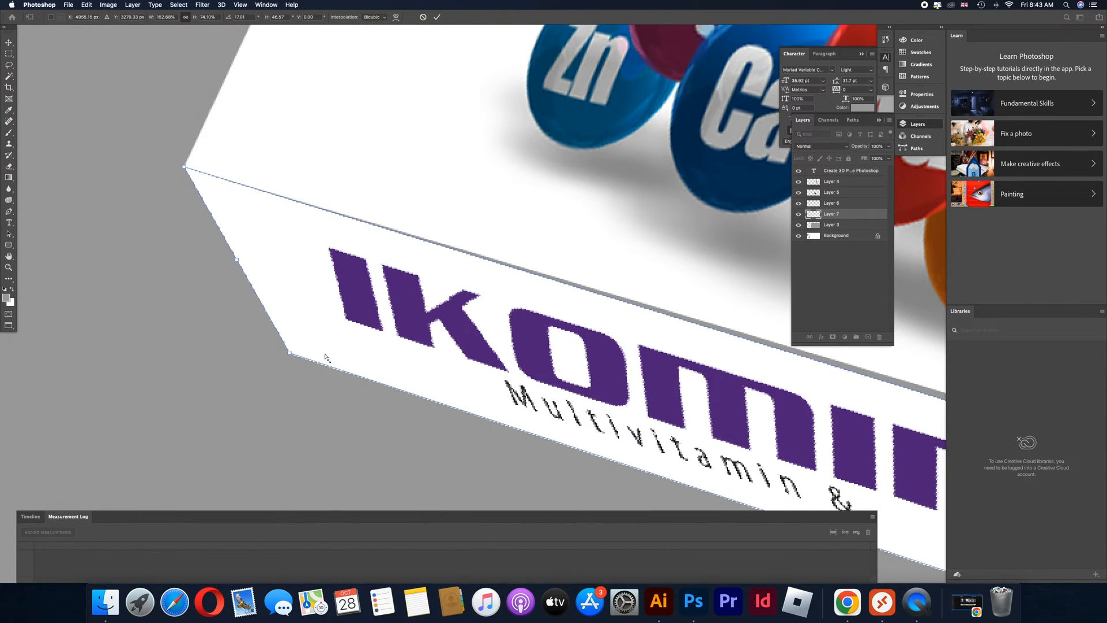
# Fit the right end of the narrow lower Ikomin strip to the front panel's lower-right corner
pyautogui.scroll(-3, 425, 331)
pyautogui.scroll(-4, 425, 331)
pyautogui.scroll(6, 497, 332)
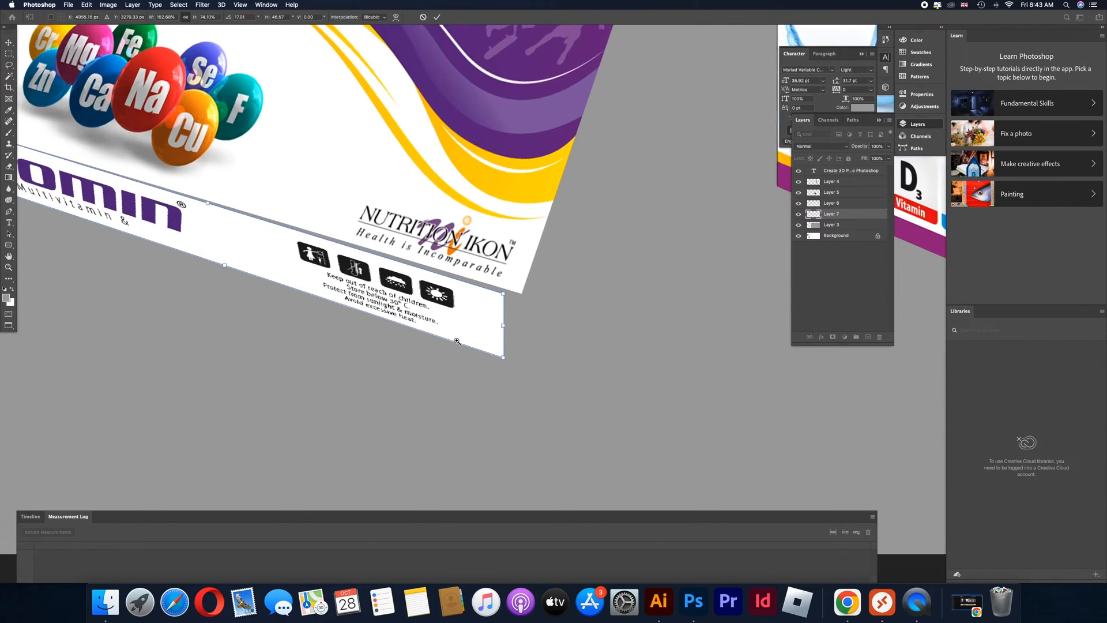
pyautogui.scroll(2, 496, 331)
pyautogui.moveTo(520, 317); pyautogui.dragTo(575, 317)
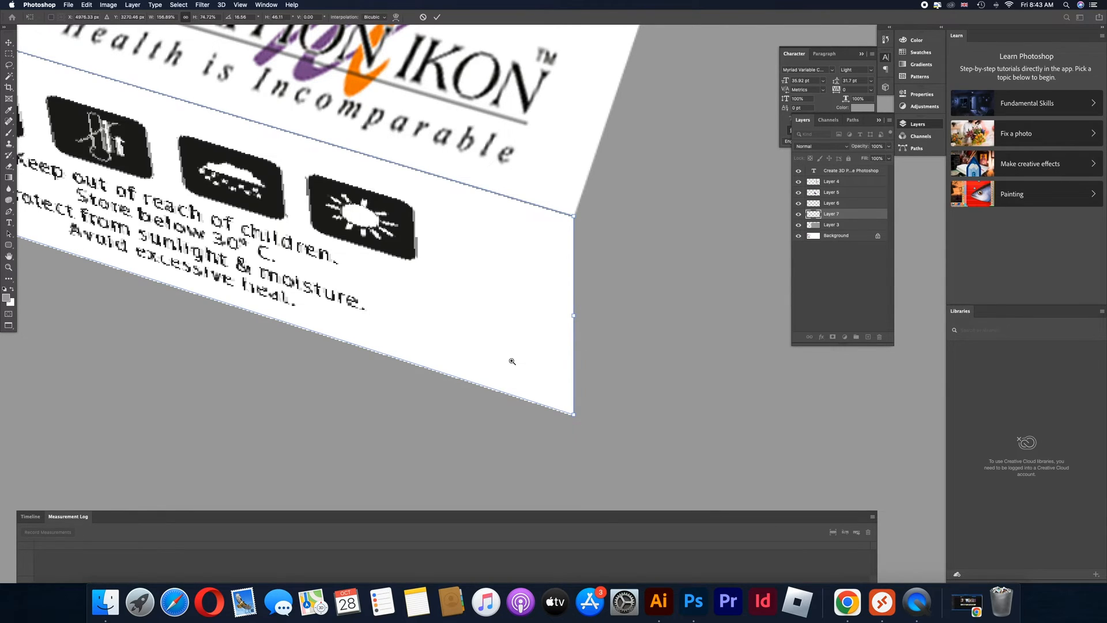
pyautogui.scroll(-5, 512, 361)
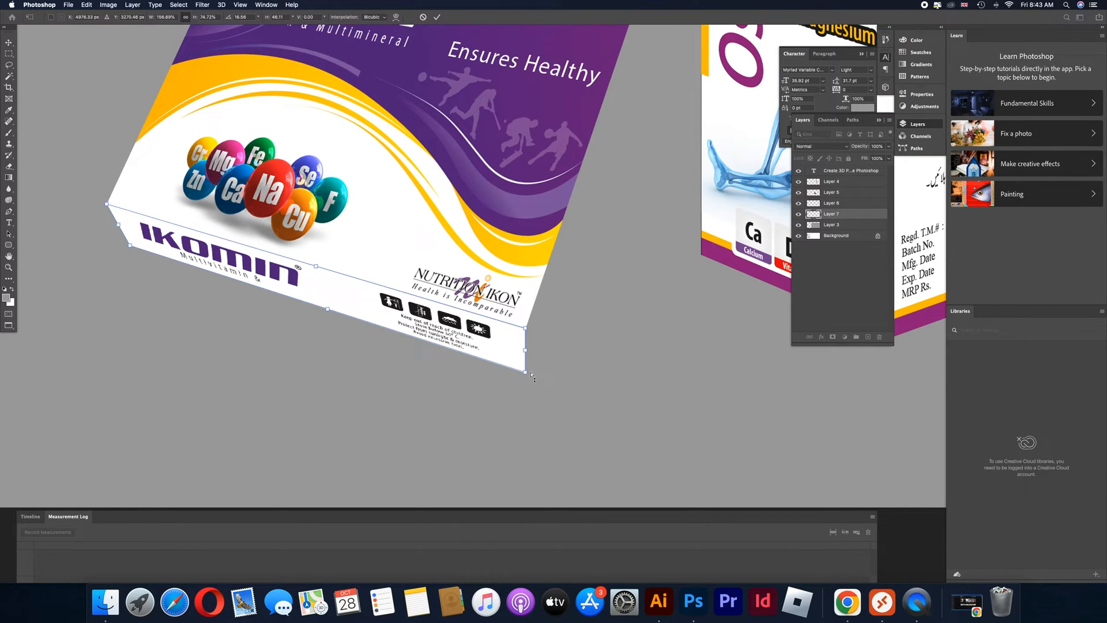
# Pull the lower strip's bottom-right corner outward, raise its bottom-left corner slightly and apply the transform
pyautogui.moveTo(530, 374); pyautogui.dragTo(543, 363)
pyautogui.moveTo(131, 247); pyautogui.dragTo(140, 242)
pyautogui.keyDown('super'); pyautogui.click(553, 325); pyautogui.keyUp('super')
pyautogui.keyDown('super'); pyautogui.click(553, 325); pyautogui.keyUp('super')
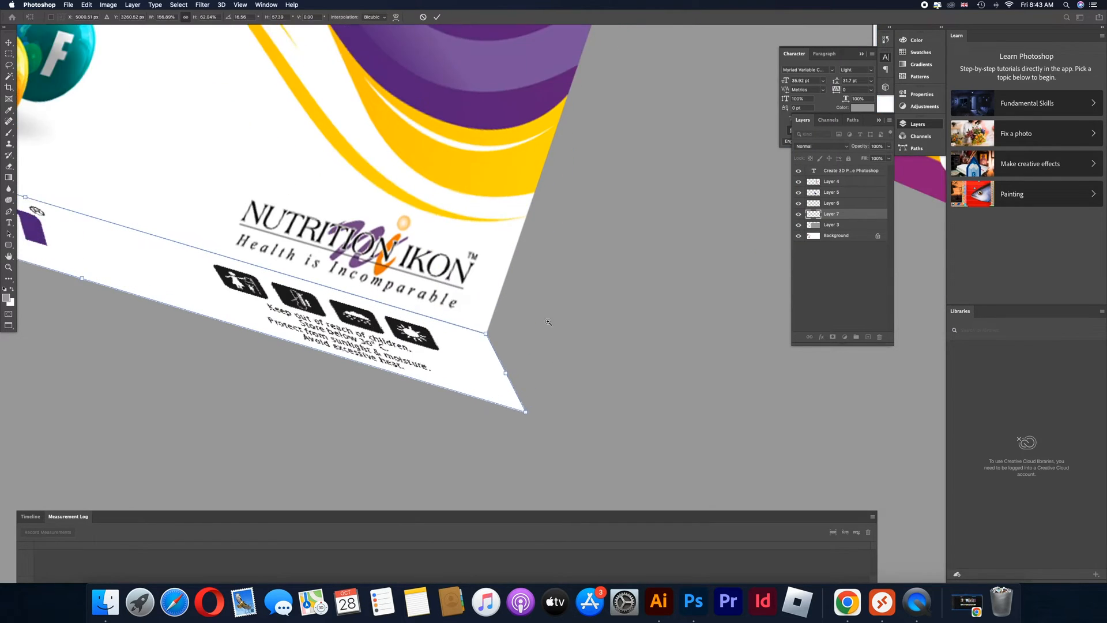
pyautogui.moveTo(459, 338); pyautogui.dragTo(461, 337)
pyautogui.click(397, 301)
pyautogui.press('super+space')
pyautogui.keyDown('alt'); pyautogui.keyDown('super'); pyautogui.click(412, 343); pyautogui.keyUp('super'); pyautogui.keyUp('alt')
pyautogui.keyDown('alt'); pyautogui.keyDown('super'); pyautogui.click(412, 343); pyautogui.keyUp('super'); pyautogui.keyUp('alt')
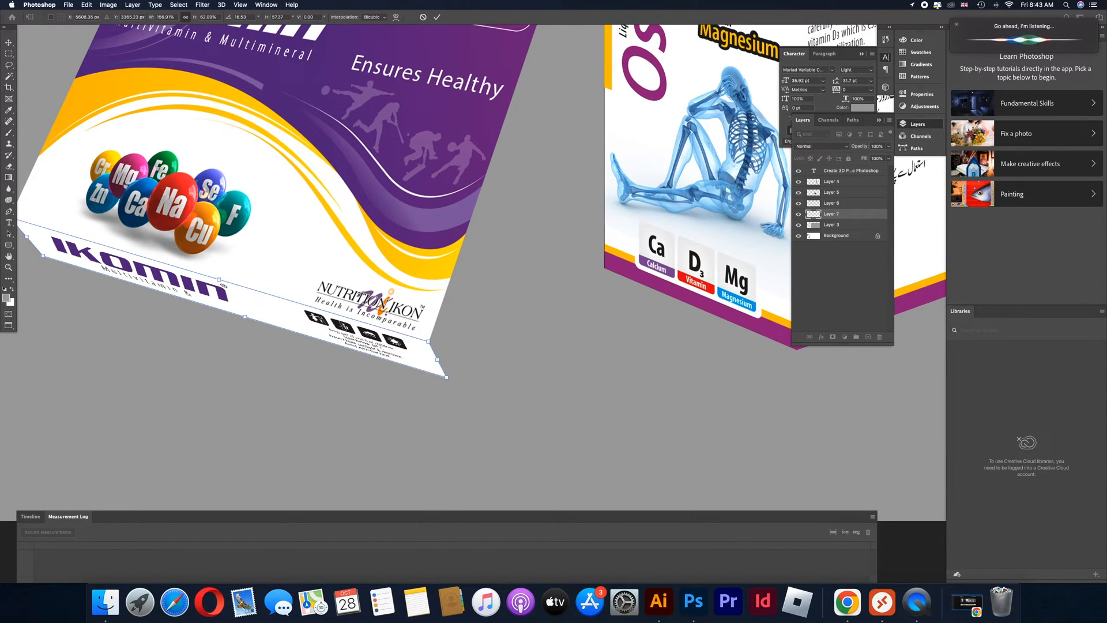
pyautogui.press('Return')
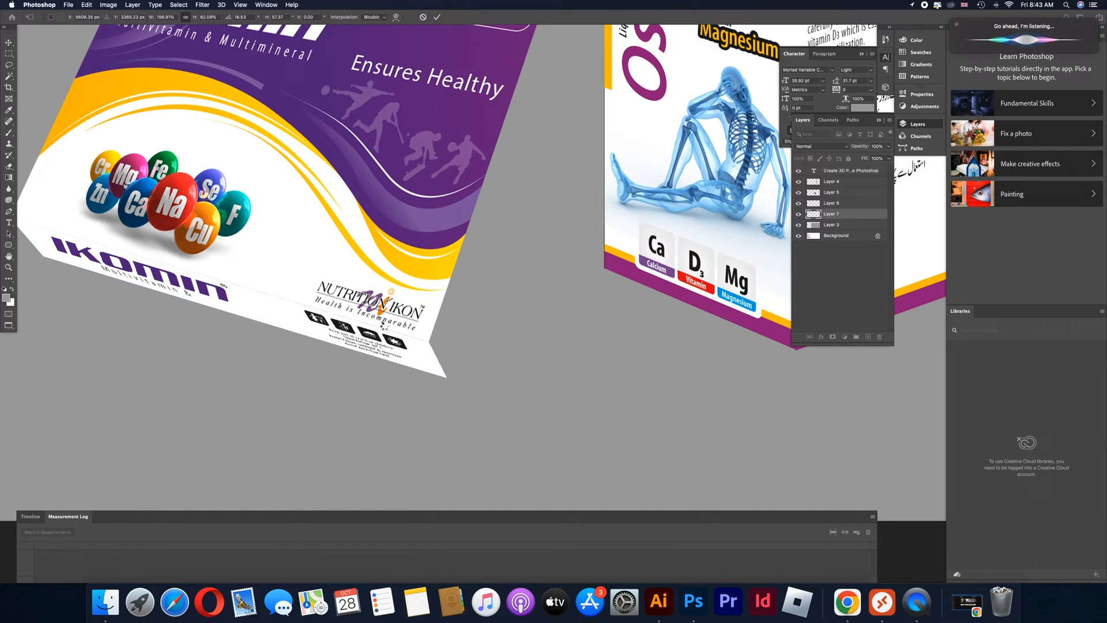
# Move the other narrow Ikomin strip beside the front panel and distort its corners to form the box's right side
pyautogui.press('super+minus')
pyautogui.moveTo(58, 320); pyautogui.dragTo(458, 279)
pyautogui.press('super+t')
pyautogui.moveTo(449, 234); pyautogui.dragTo(461, 194)
pyautogui.moveTo(463, 167); pyautogui.dragTo(462, 157)
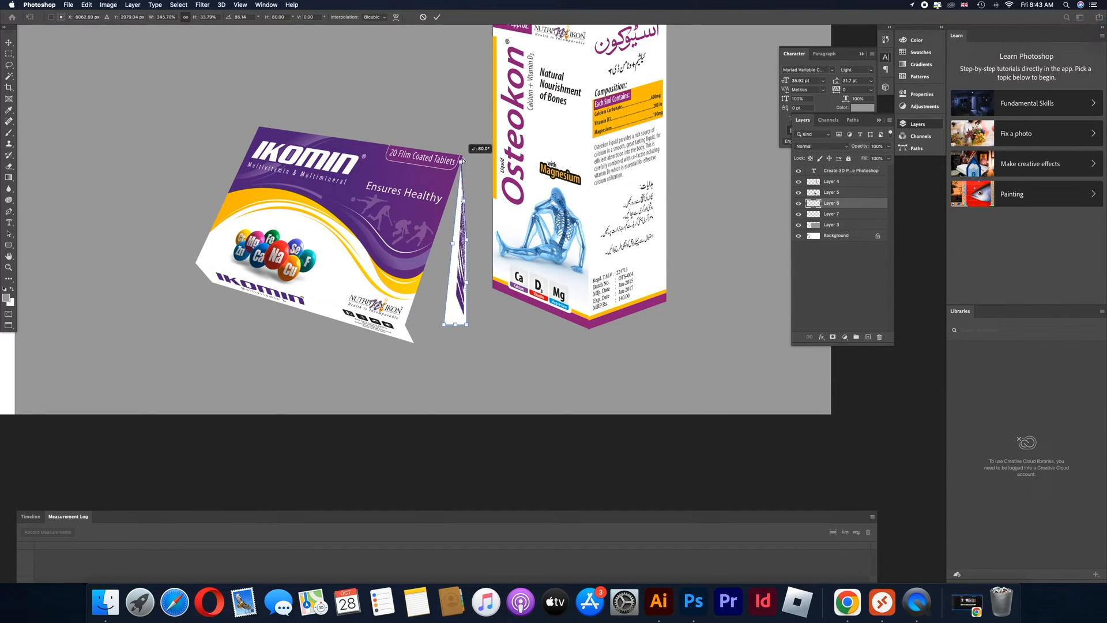
pyautogui.moveTo(445, 327); pyautogui.dragTo(412, 324)
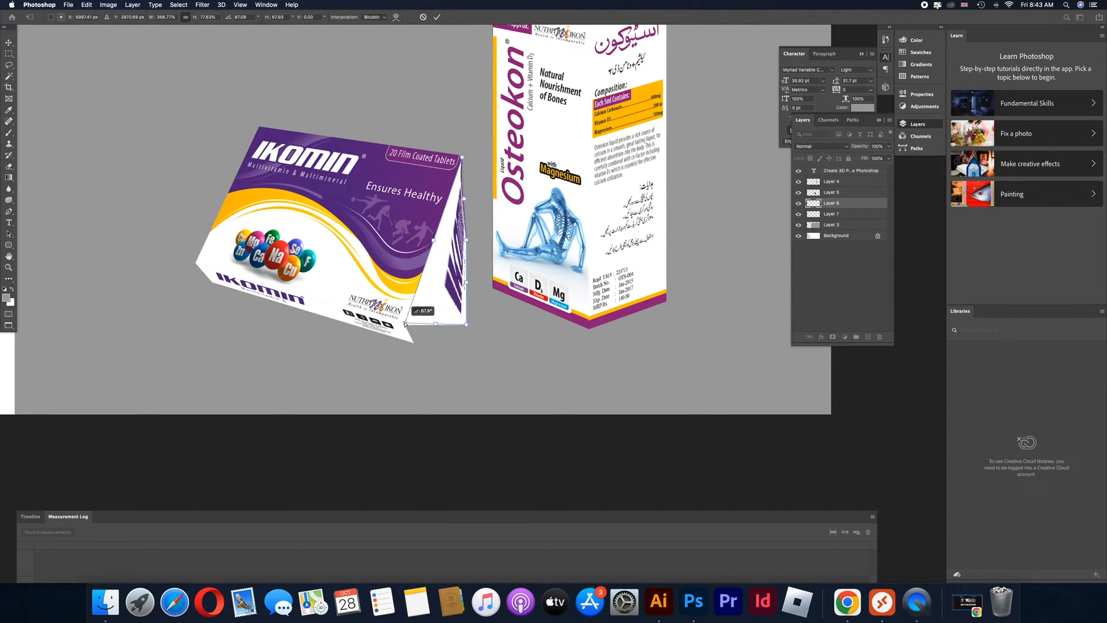
pyautogui.moveTo(443, 291); pyautogui.dragTo(466, 329)
pyautogui.moveTo(514, 392); pyautogui.dragTo(354, 447)
pyautogui.moveTo(324, 361); pyautogui.dragTo(346, 369)
# Align the side strip's upper inner corner with the front panel's top-right corner and shorten its outer edge
pyautogui.scroll(-3, 359, 387)
pyautogui.scroll(-10, 477, 200)
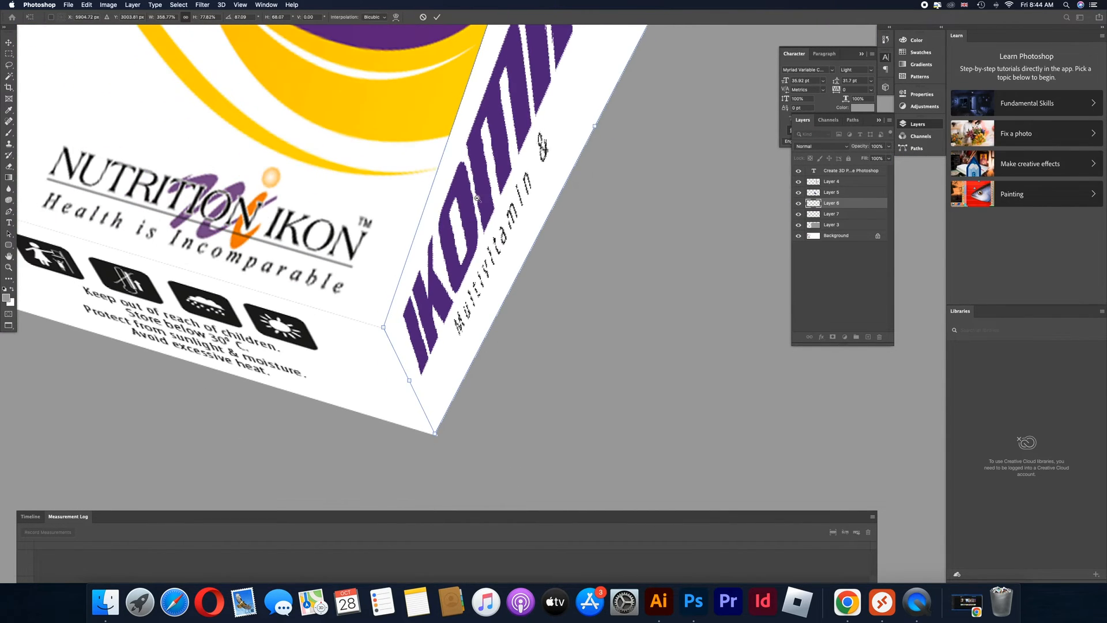
pyautogui.moveTo(479, 208); pyautogui.dragTo(447, 287)
pyautogui.scroll(4, 491, 164)
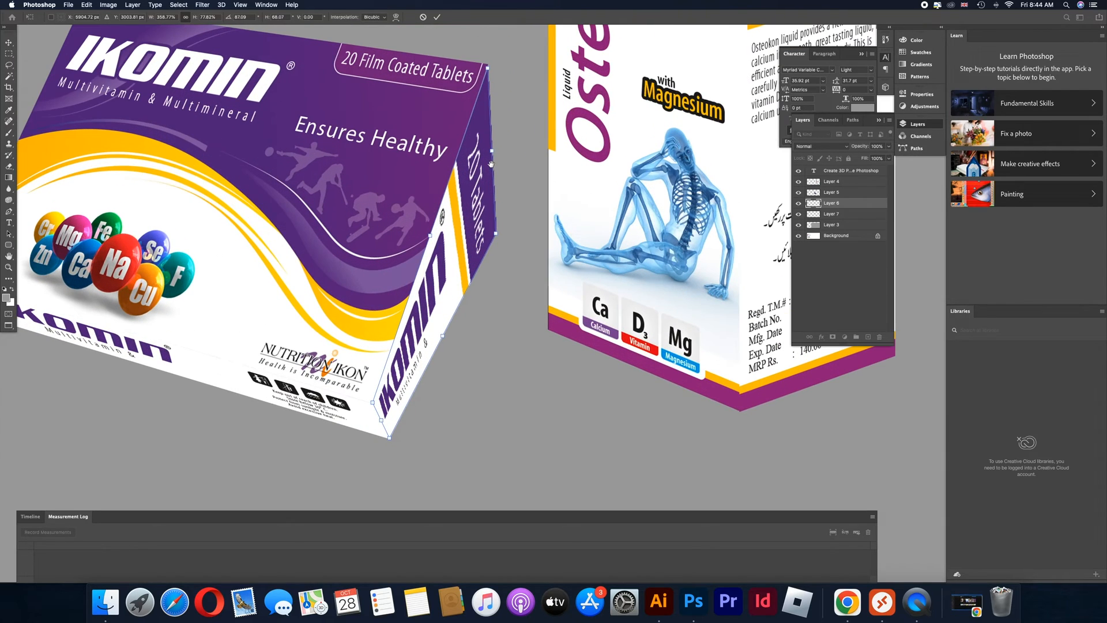
pyautogui.scroll(4, 489, 162)
pyautogui.scroll(5, 488, 163)
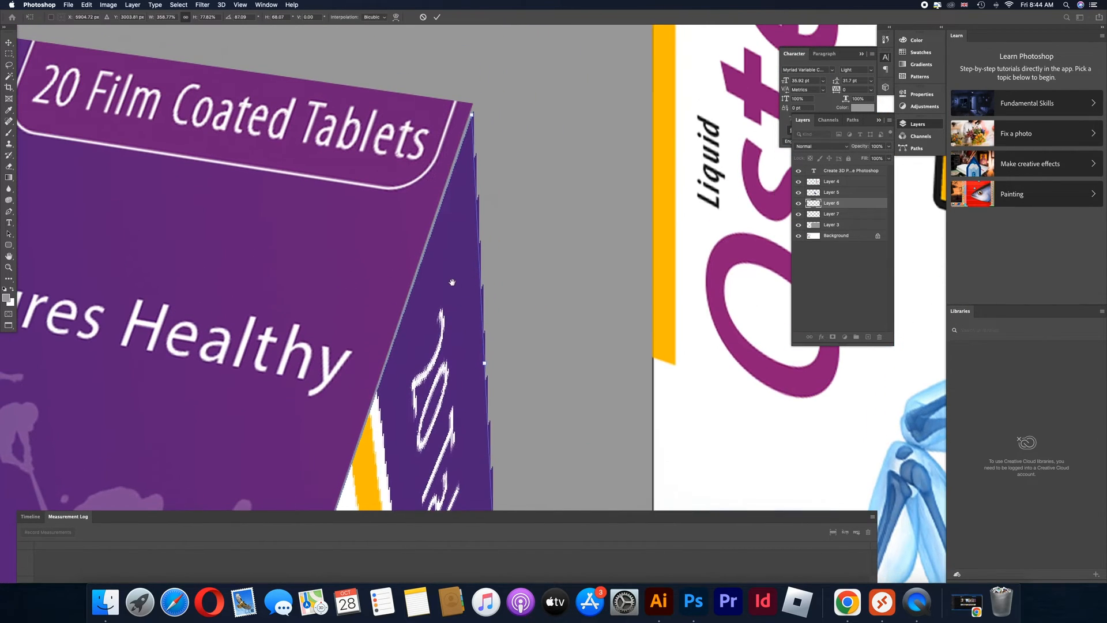
pyautogui.moveTo(474, 109); pyautogui.dragTo(474, 100)
pyautogui.scroll(-5, 476, 226)
pyautogui.scroll(-3, 475, 226)
pyautogui.moveTo(478, 291); pyautogui.dragTo(478, 248)
# Refine the side strip's two lower corners so they meet the slanted end of the lower strip exactly
pyautogui.scroll(6, 474, 253)
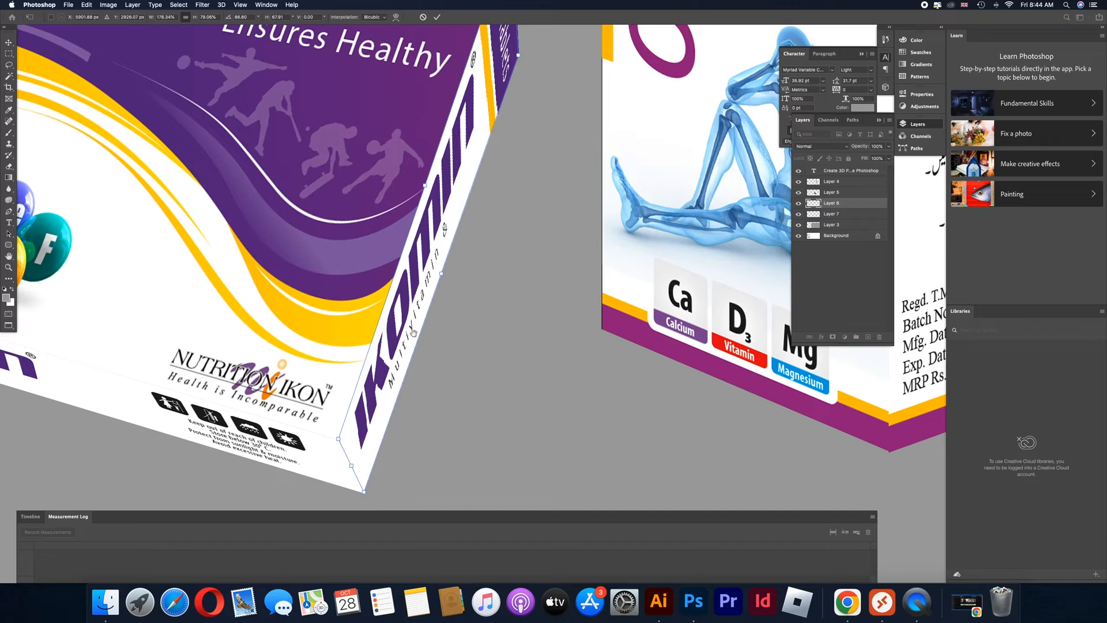
pyautogui.scroll(5, 415, 329)
pyautogui.scroll(-5, 420, 251)
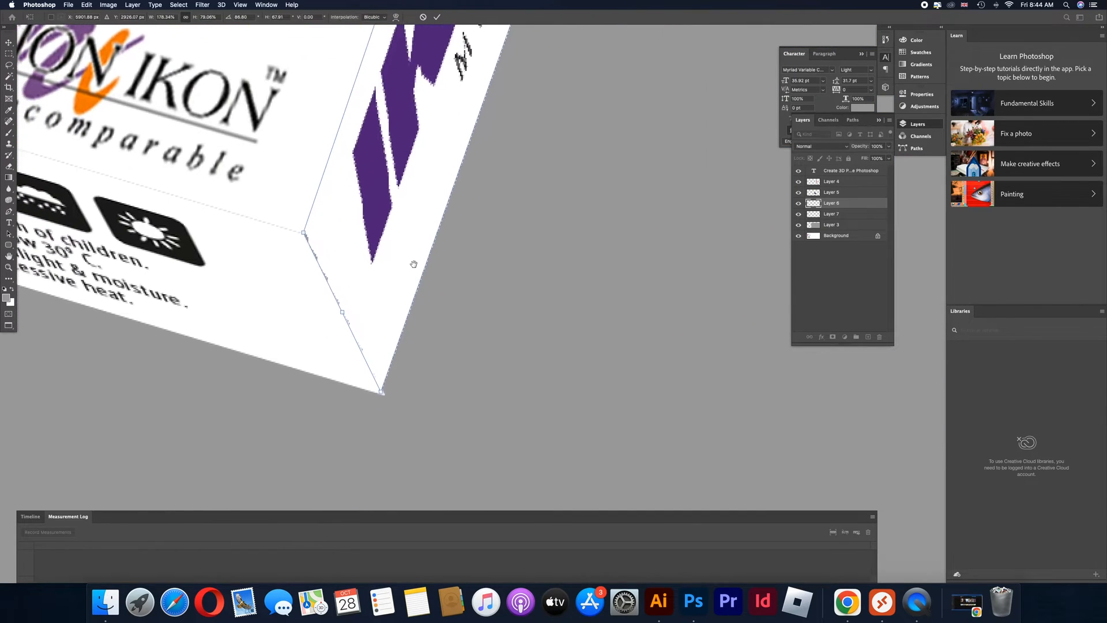
pyautogui.moveTo(386, 371); pyautogui.dragTo(390, 373)
pyautogui.moveTo(310, 214); pyautogui.dragTo(310, 216)
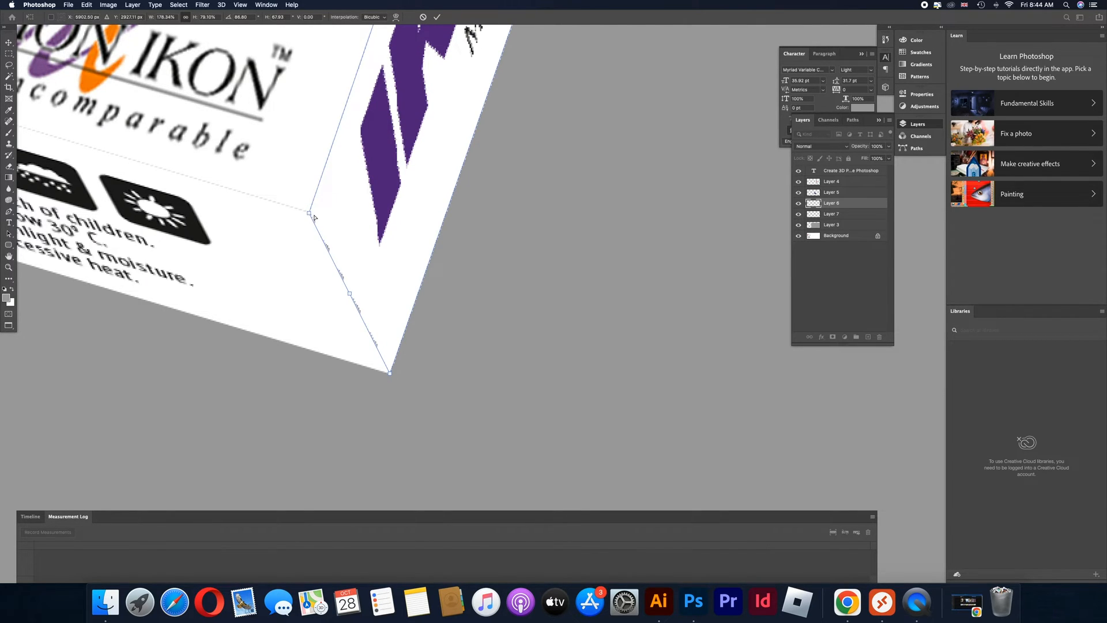
pyautogui.scroll(-10, 314, 217)
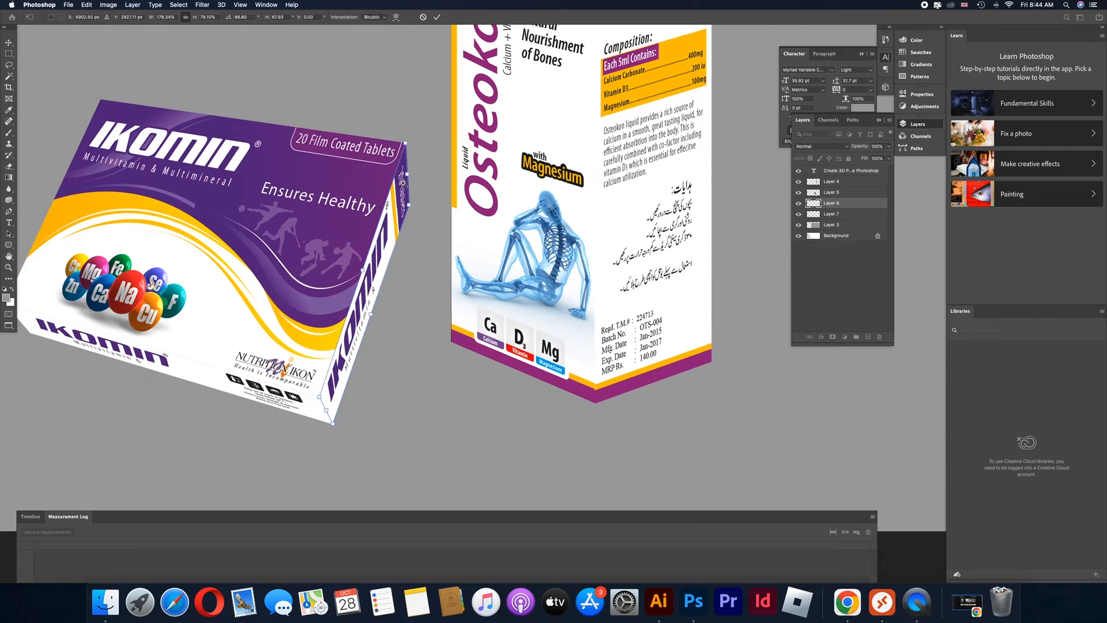
# Raise the side strip's upper outer corner, fine-tune its position and apply the transform
pyautogui.scroll(3, 402, 183)
pyautogui.moveTo(413, 213); pyautogui.dragTo(413, 190)
pyautogui.scroll(-5, 393, 232)
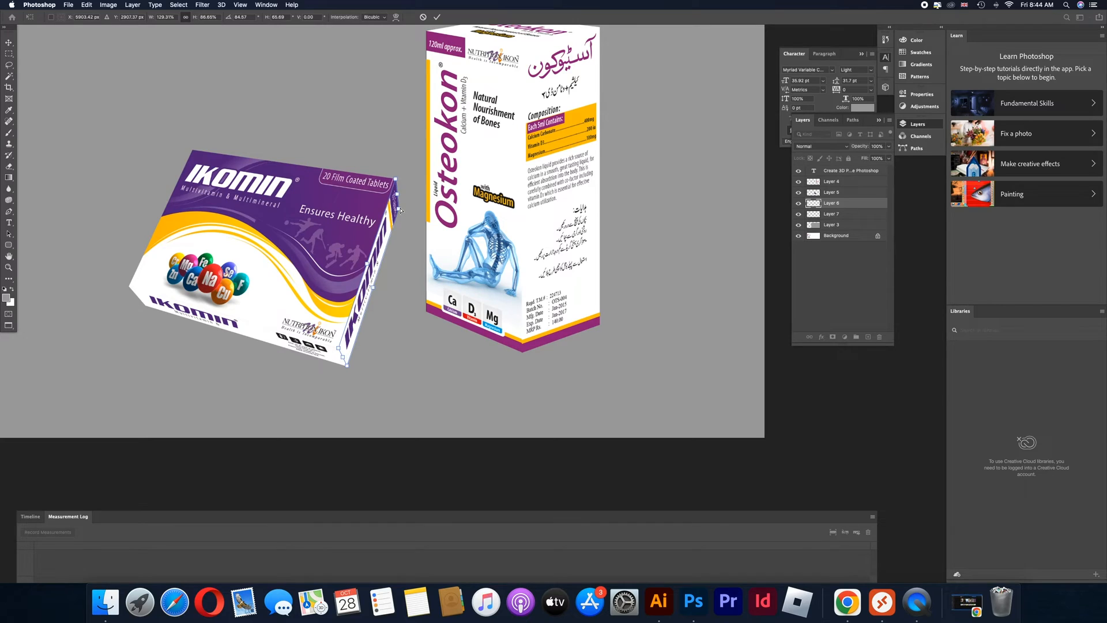
pyautogui.moveTo(400, 211); pyautogui.dragTo(396, 211)
pyautogui.press('Return')
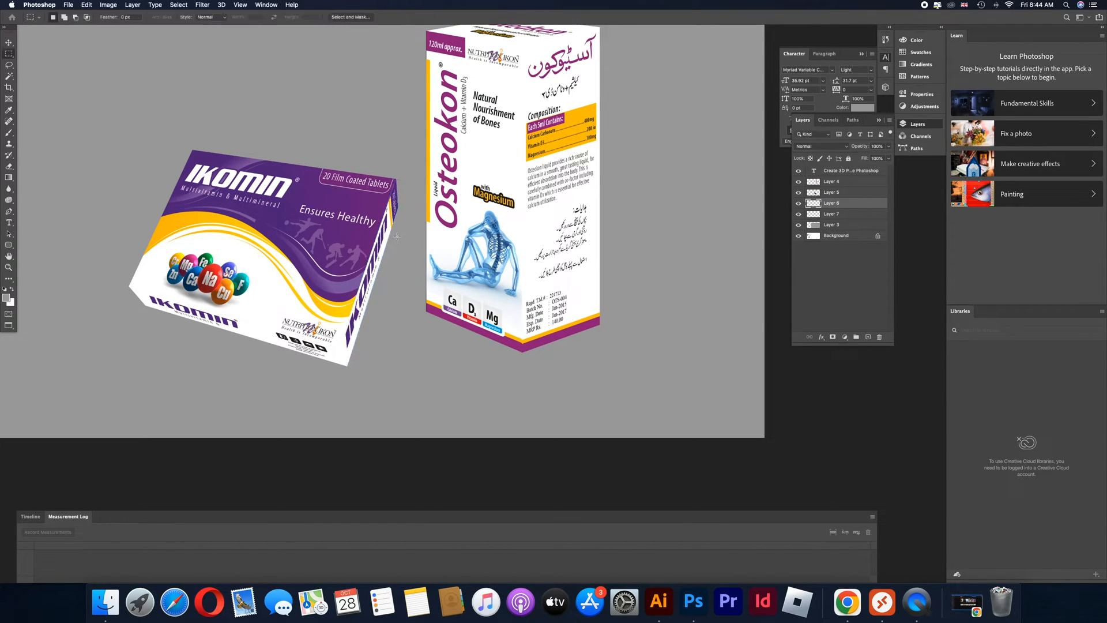
# Select the Ikomin box's three panels, undo their trial move toward the Osteokon box and merge them into one layer
pyautogui.press('super+minus')
pyautogui.keyDown('shift'); pyautogui.keyDown('super'); pyautogui.click(346, 277); pyautogui.keyUp('super'); pyautogui.keyUp('shift')
pyautogui.moveTo(346, 275); pyautogui.dragTo(382, 265)
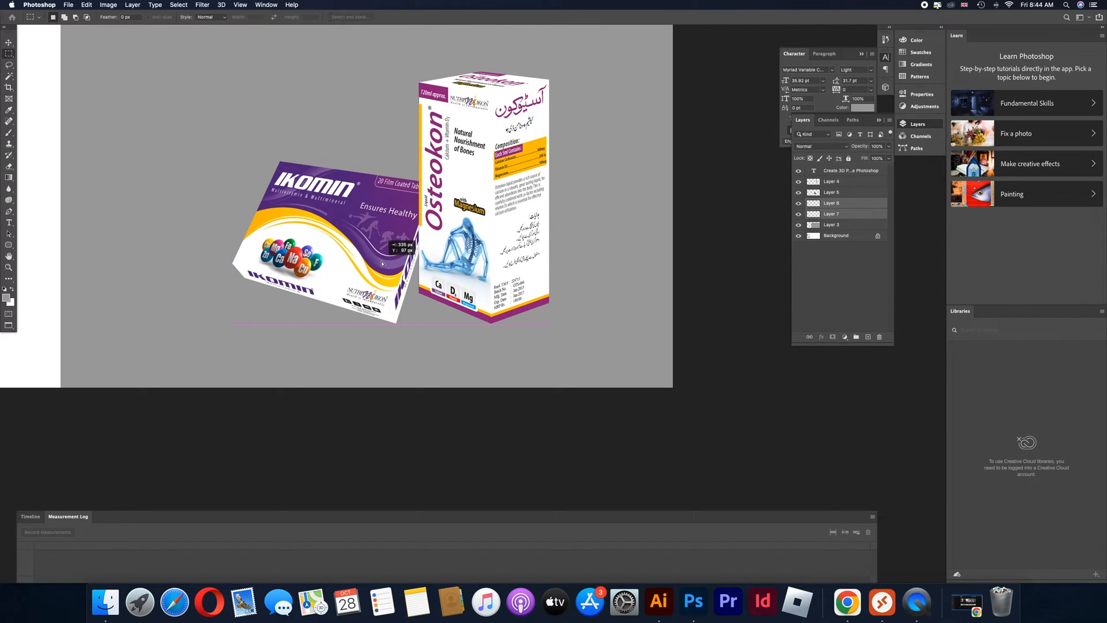
pyautogui.press('super+z')
pyautogui.press('super+e')
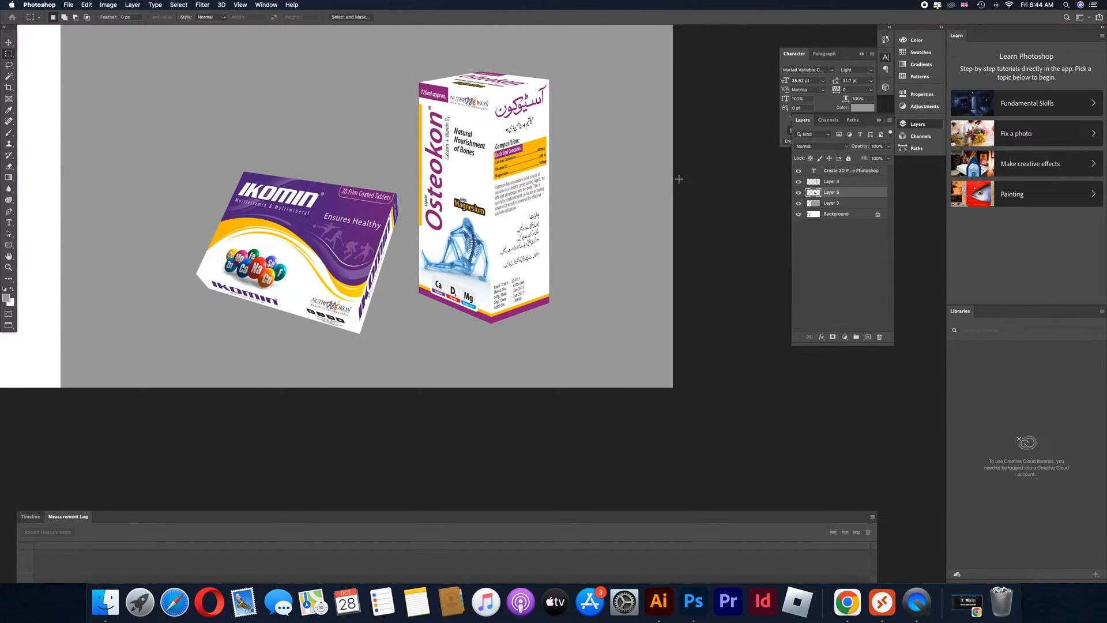
# Bring the merged Ikomin layer above the Osteokon layer and move the boxes so the Ikomin box overlaps in front
pyautogui.moveTo(832, 191); pyautogui.dragTo(831, 177)
pyautogui.moveTo(355, 261); pyautogui.dragTo(409, 282)
pyautogui.moveTo(510, 242); pyautogui.dragTo(370, 230)
# Scale the Ikomin box to about 87.7%, rotate it about -3.8° and apply the transform
pyautogui.press('super+t')
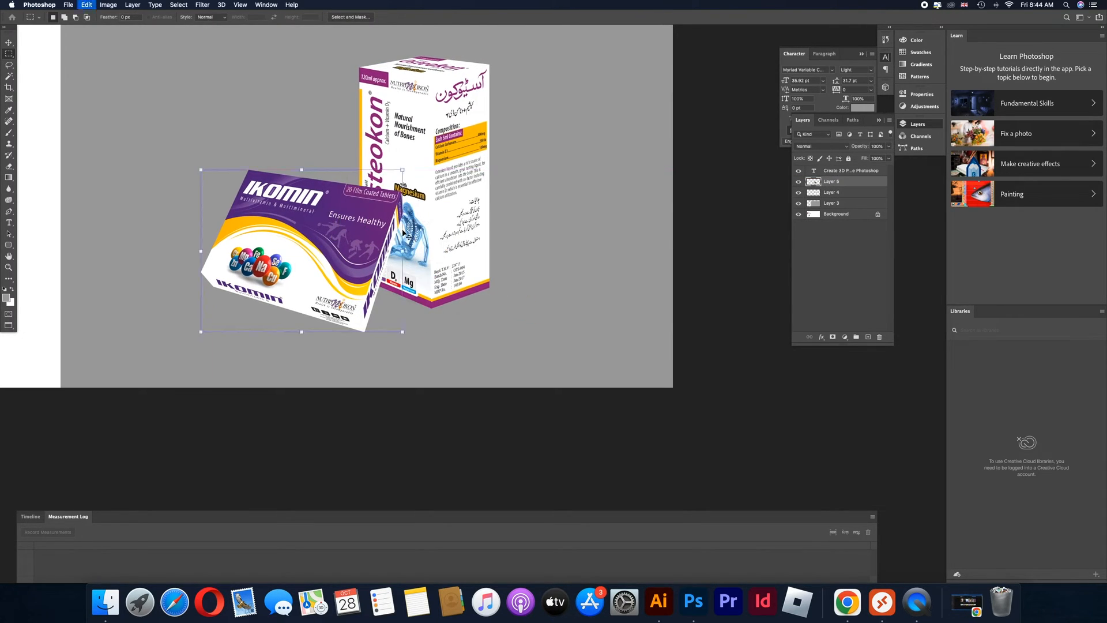
pyautogui.moveTo(403, 170); pyautogui.dragTo(415, 211)
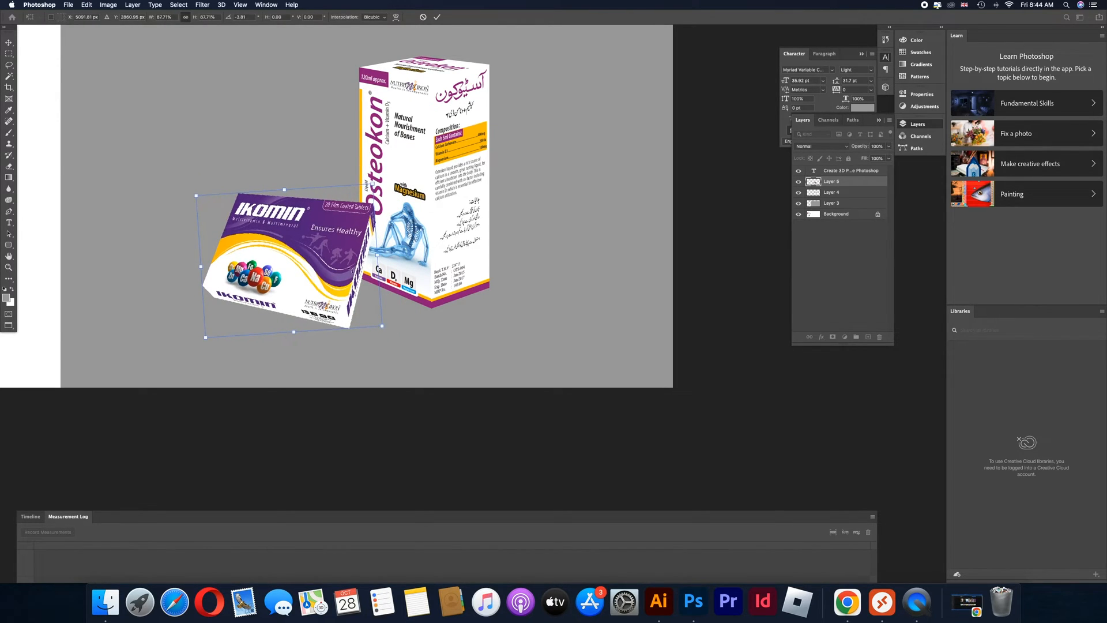
pyautogui.press('Return')
# Move the Ikomin box to the Osteokon box's right front side and centre both boxes on the grey background
pyautogui.moveTo(338, 262); pyautogui.dragTo(553, 252)
pyautogui.moveTo(474, 165); pyautogui.dragTo(362, 171)
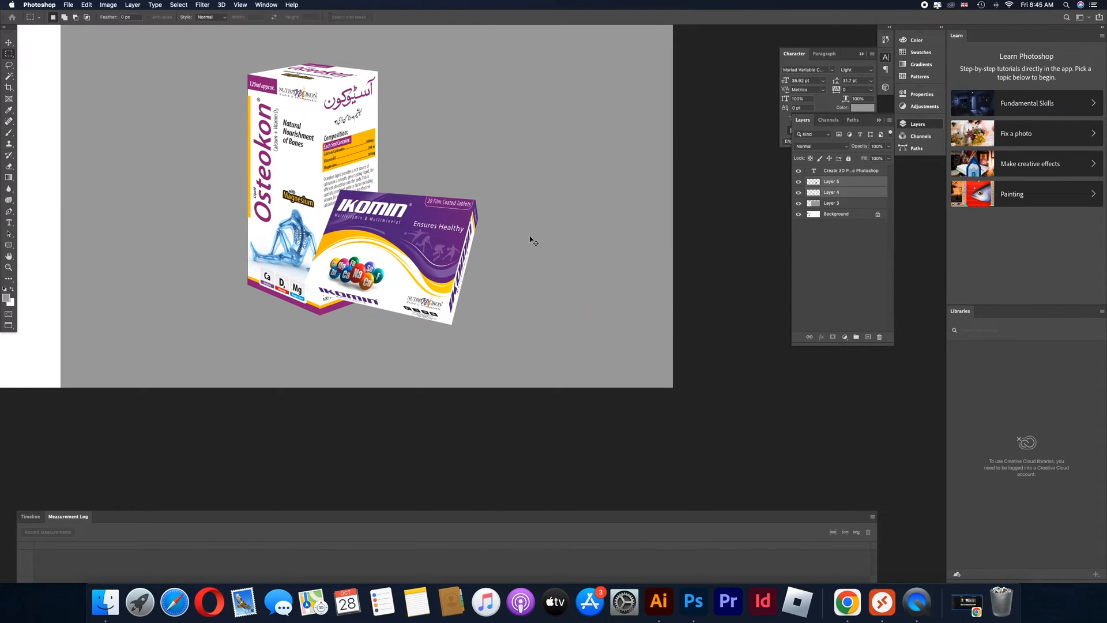
pyautogui.keyDown('super'); pyautogui.click(529, 238); pyautogui.keyUp('super')
pyautogui.moveTo(438, 247)
pyautogui.mouseDown()
pyautogui.moveTo(471, 247)
pyautogui.moveTo(443, 266)
pyautogui.moveTo(456, 264)
pyautogui.moveTo(454, 250)
pyautogui.mouseUp()
pyautogui.moveTo(352, 202); pyautogui.dragTo(378, 202)
pyautogui.keyDown('alt'); pyautogui.click(441, 215); pyautogui.keyUp('alt')
pyautogui.moveTo(445, 219); pyautogui.dragTo(483, 279)
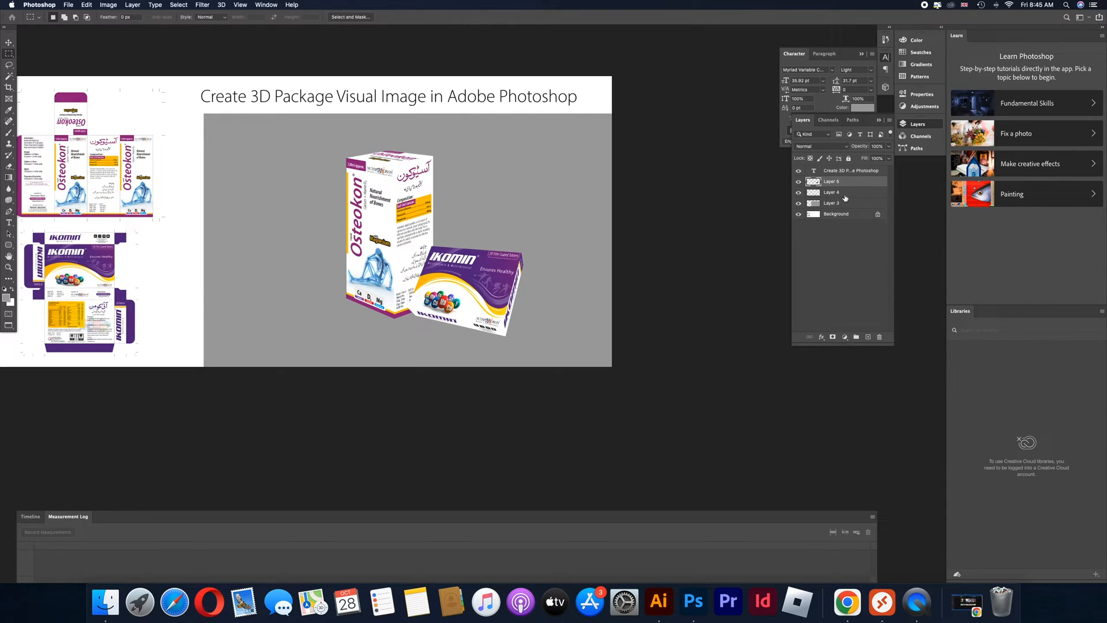
pyautogui.moveTo(410, 214); pyautogui.dragTo(394, 225)
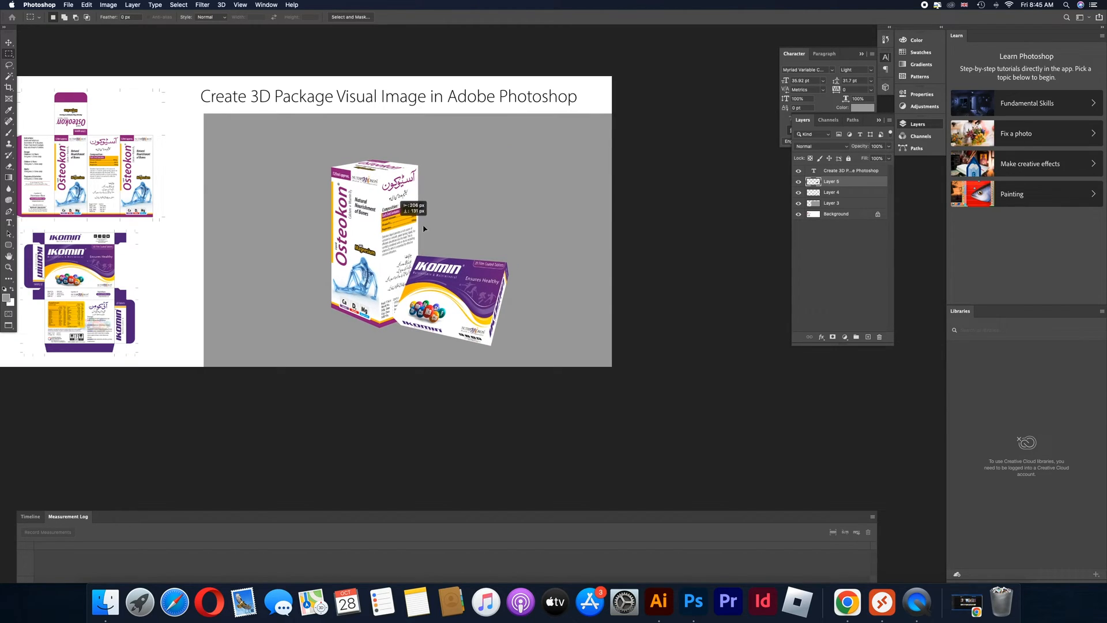
# Create a new layer directly above the grey background and pick a light grey foreground colour for the Brush tool
pyautogui.keyDown('super'); pyautogui.click(529, 230); pyautogui.keyUp('super')
pyautogui.press('super+shift+n')
pyautogui.press('Return')
pyautogui.press('b')
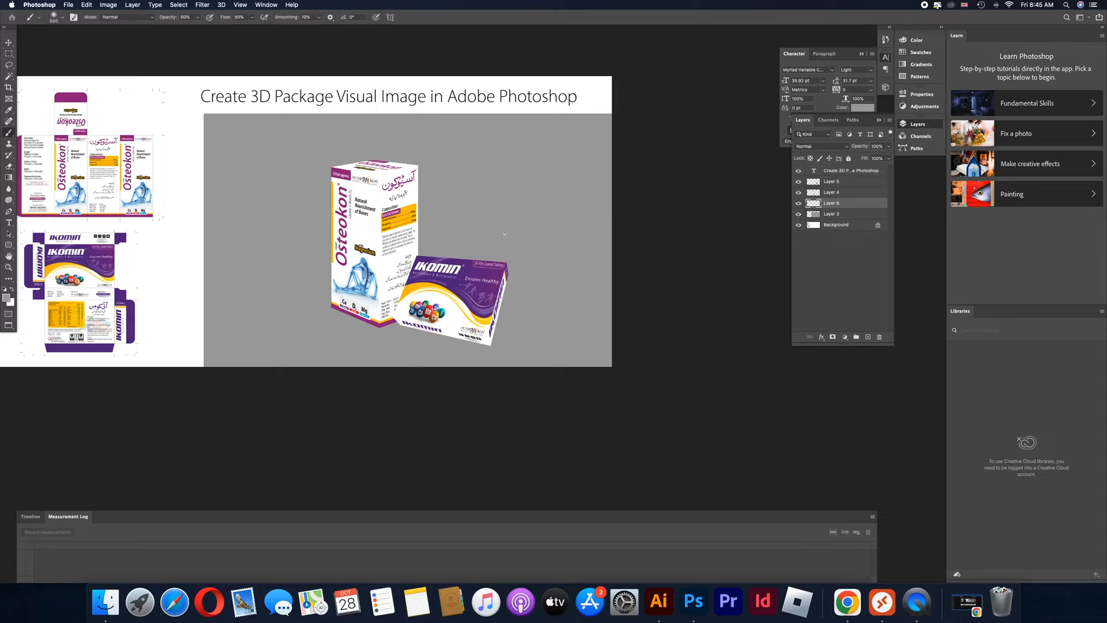
pyautogui.click(7, 298)
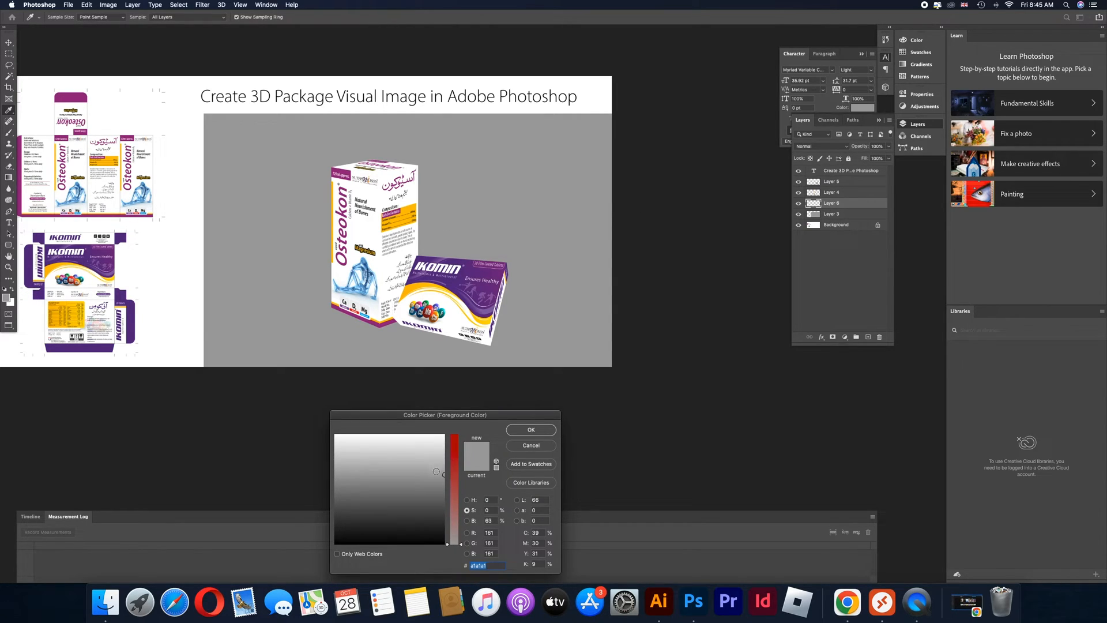
pyautogui.moveTo(436, 471); pyautogui.dragTo(444, 447)
pyautogui.click(529, 430)
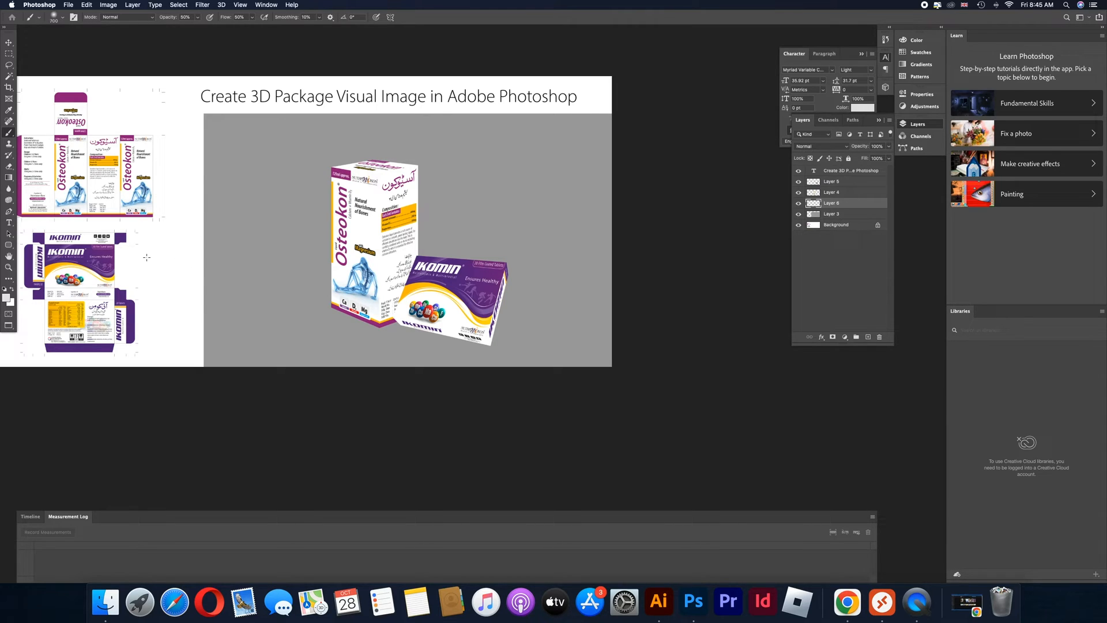
# Enlarge the Soft Round brush to 2800 px with 0% hardness and paint a light glow behind the boxes
pyautogui.press(']')
pyautogui.press(']')
pyautogui.press(']')
pyautogui.press(']')
pyautogui.press(']')
pyautogui.press(']')
pyautogui.press(']')
pyautogui.press(']')
pyautogui.press(']')
pyautogui.press(']')
pyautogui.press(']')
pyautogui.press(']')
pyautogui.press(']')
pyautogui.press(']')
pyautogui.press(']')
pyautogui.press(']')
pyautogui.press(']')
pyautogui.rightClick(214, 253)
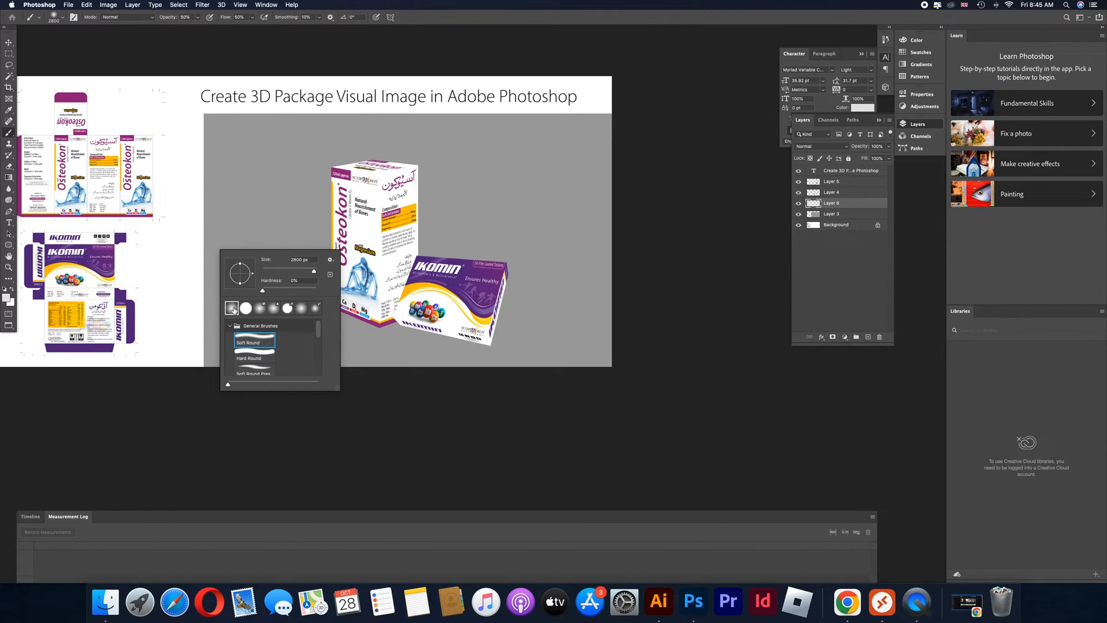
pyautogui.click(406, 253)
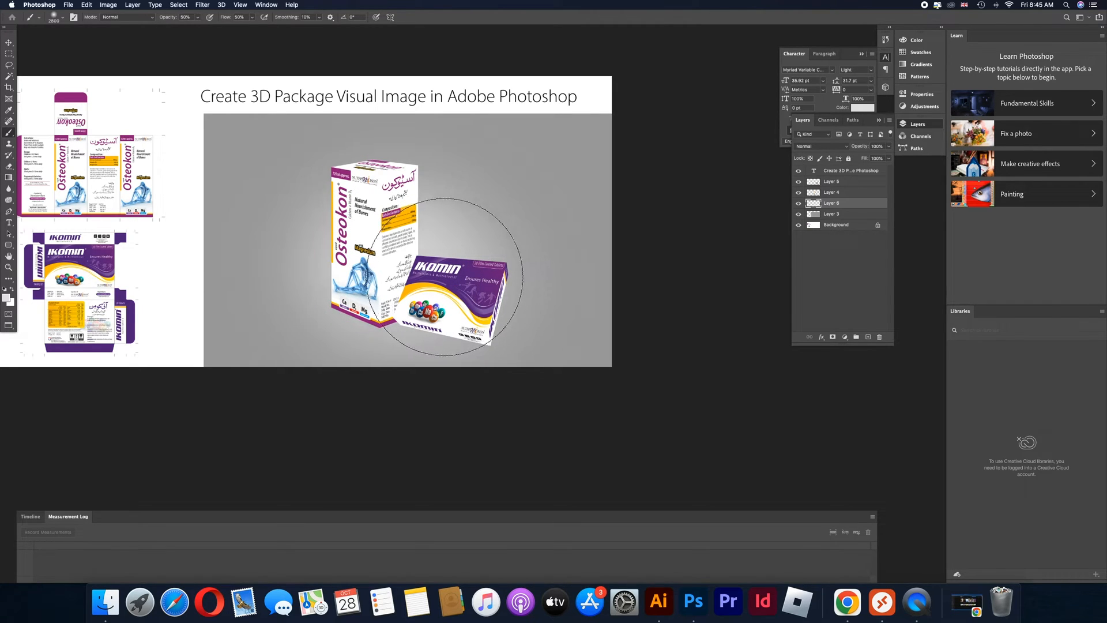
pyautogui.keyDown('super'); pyautogui.click(389, 272); pyautogui.keyUp('super')
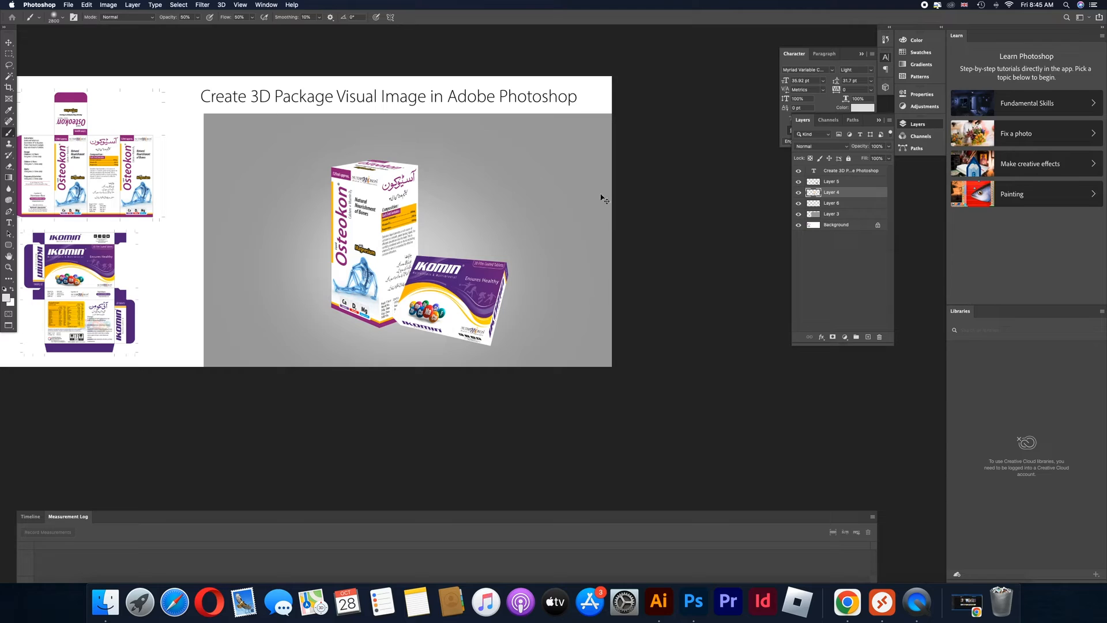
# Create another new layer above the grey background, reset the foreground colour to black and set the brush opacity to 40%
pyautogui.keyDown('super'); pyautogui.click(589, 166); pyautogui.keyUp('super')
pyautogui.press('super+shift+n')
pyautogui.press('Return')
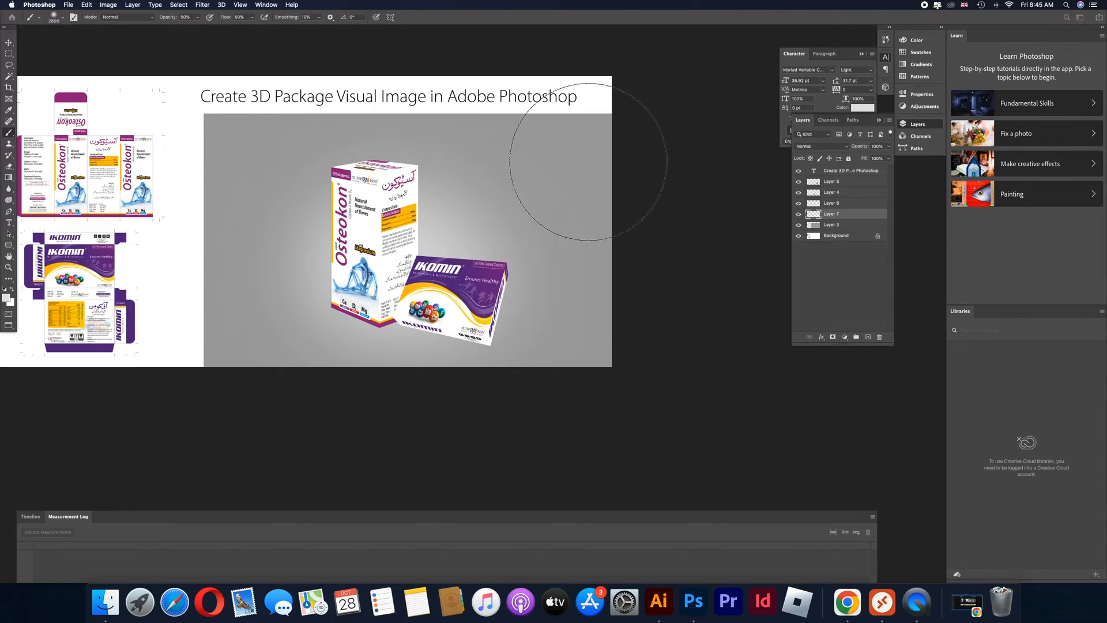
pyautogui.press('d')
pyautogui.click(184, 16)
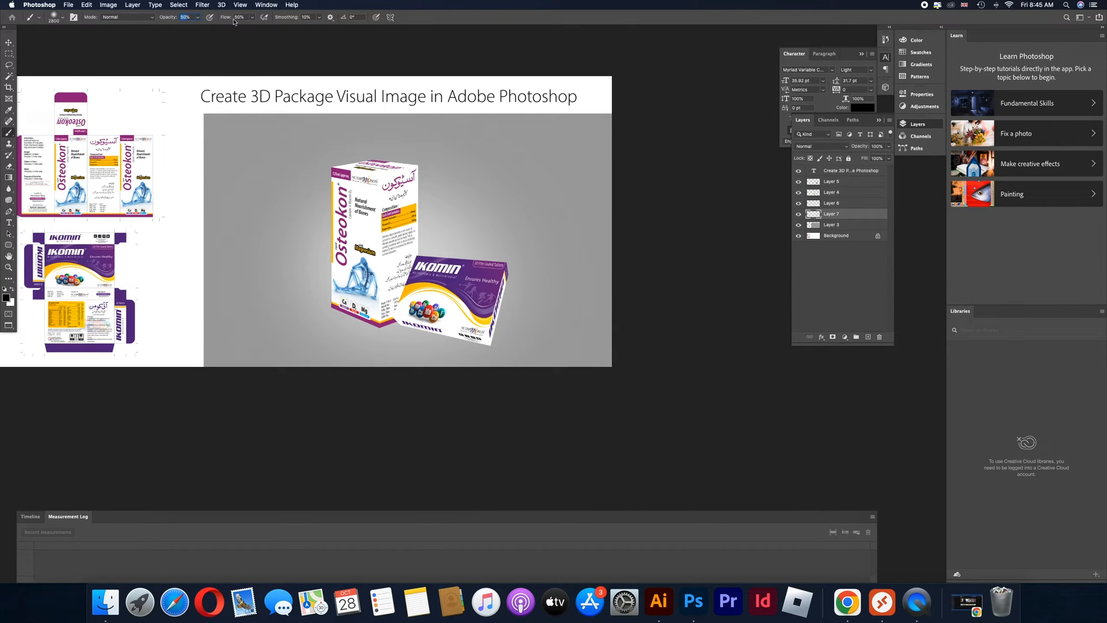
pyautogui.write('40')
# Shrink the brush, set 60% opacity and 80% flow, and paint dark contact shadows along both boxes' lower edges
pyautogui.press('[')
pyautogui.press('[')
pyautogui.press('[')
pyautogui.press('[')
pyautogui.press('[')
pyautogui.press('[')
pyautogui.press('[')
pyautogui.press('[')
pyautogui.press('[')
pyautogui.press('[')
pyautogui.press('[')
pyautogui.press('[')
pyautogui.press('[')
pyautogui.press('[')
pyautogui.press('[')
pyautogui.press('[')
pyautogui.press('[')
pyautogui.press('[')
pyautogui.press('[')
pyautogui.press('[')
pyautogui.keyDown('shift'); pyautogui.click(380, 328); pyautogui.keyUp('shift')
pyautogui.keyDown('shift'); pyautogui.click(328, 306); pyautogui.keyUp('shift')
pyautogui.write('6')
pyautogui.write('8')
pyautogui.moveTo(335, 306); pyautogui.dragTo(391, 326)
pyautogui.moveTo(389, 321); pyautogui.dragTo(398, 321)
pyautogui.moveTo(494, 344)
pyautogui.mouseDown()
pyautogui.moveTo(407, 328)
pyautogui.moveTo(490, 343)
pyautogui.mouseUp()
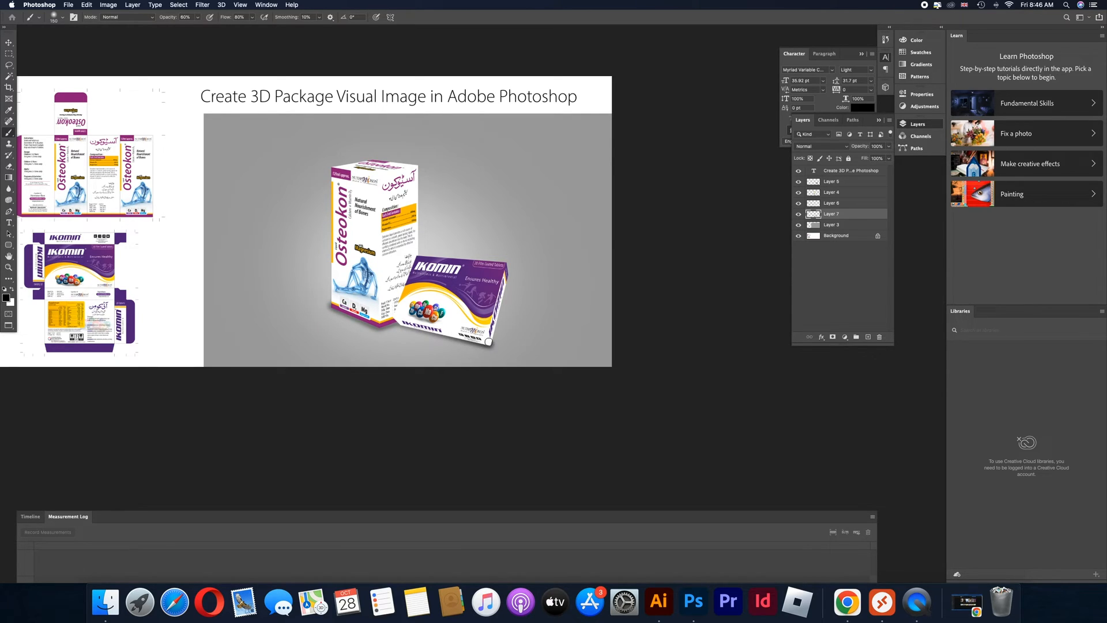
pyautogui.keyDown('shift'); pyautogui.click(400, 326); pyautogui.keyUp('shift')
# Draw a triangular Pen path from the Ikomin box's lower outer corner across the floor and turn it into a selection for the Brush
pyautogui.press('p')
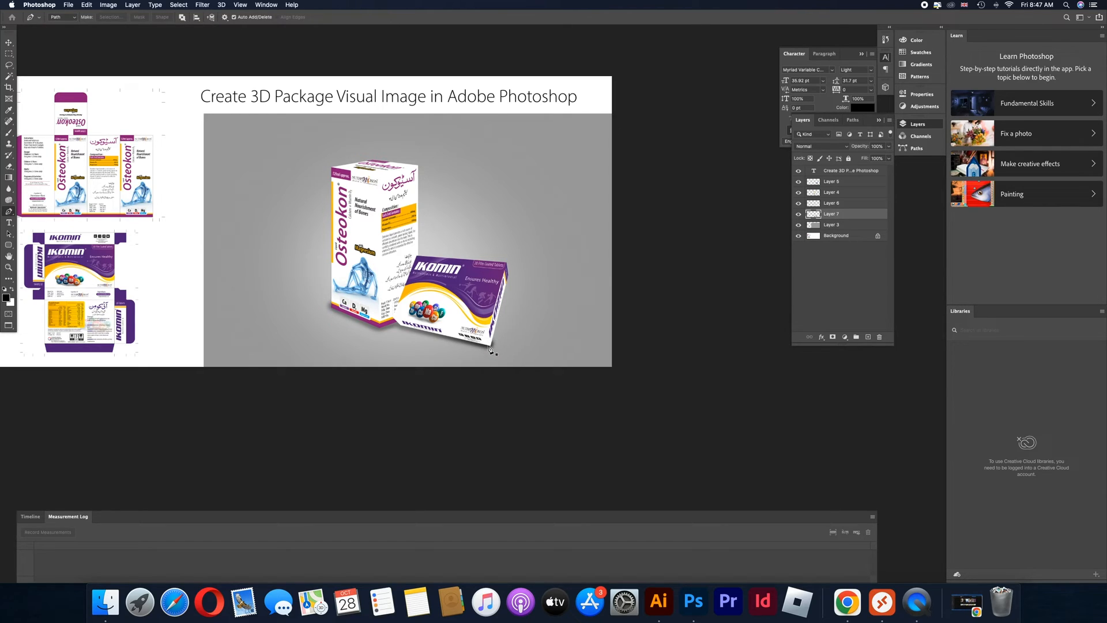
pyautogui.press('super+z')
pyautogui.click(489, 345)
pyautogui.click(542, 321)
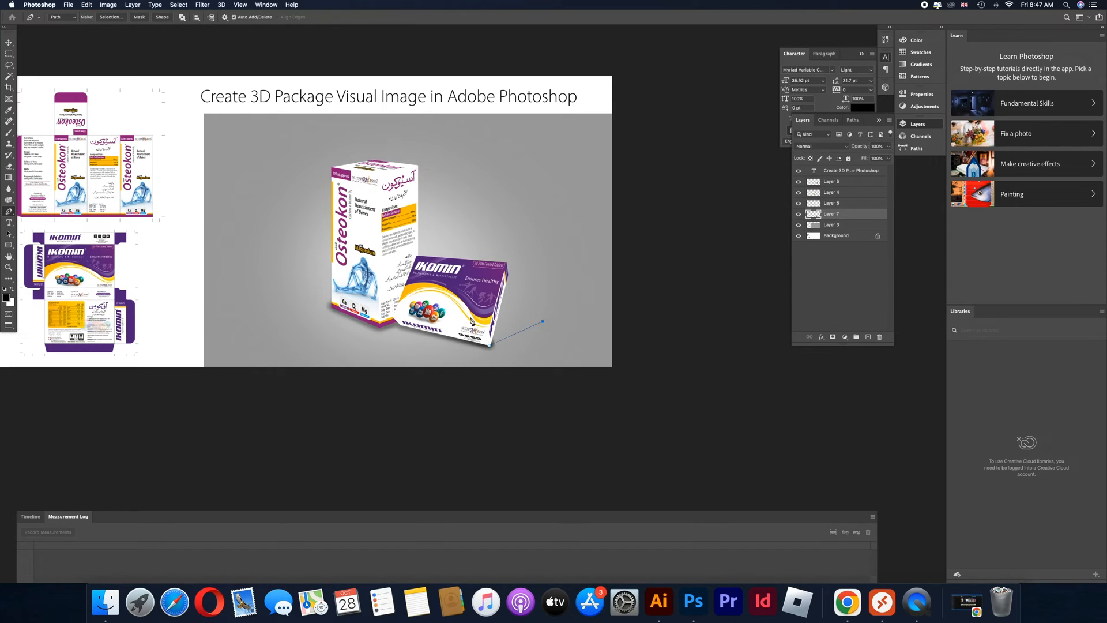
pyautogui.click(487, 347)
pyautogui.press('b')
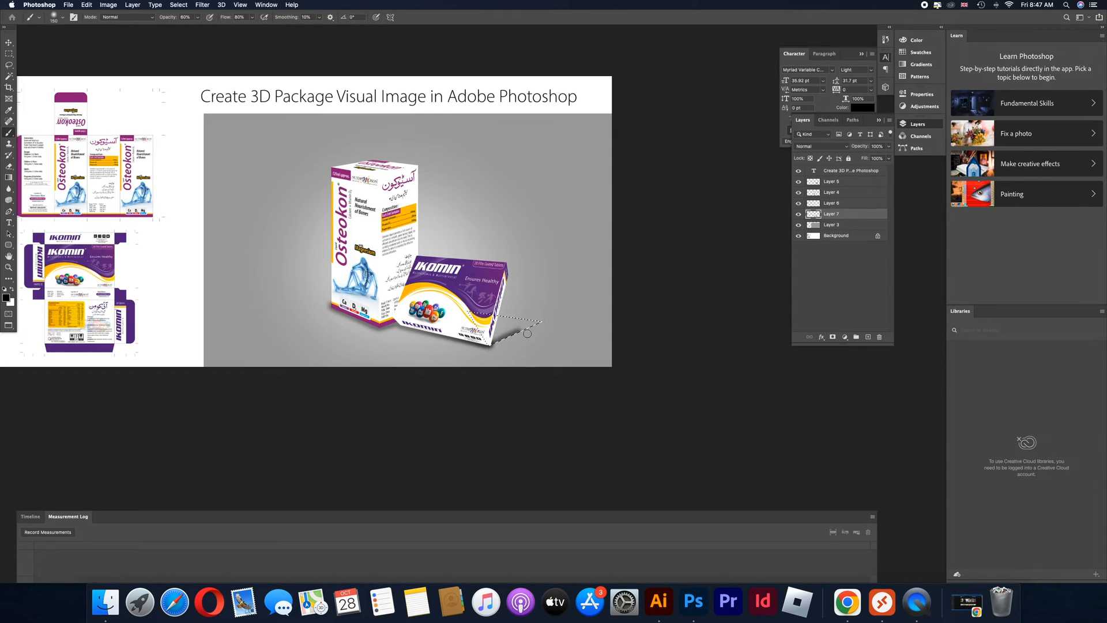
# Enlarge the brush to 500 px, set its flow to 50%, paint a soft black cast shadow beside the Ikomin box and deselect
pyautogui.press('super+z')
pyautogui.press('super+d')
pyautogui.write('50')
pyautogui.press(']')
pyautogui.press(']')
pyautogui.press(']')
pyautogui.press(']')
pyautogui.press(']')
pyautogui.press(']')
pyautogui.moveTo(538, 343)
pyautogui.mouseDown()
pyautogui.moveTo(480, 372)
pyautogui.moveTo(469, 351)
pyautogui.moveTo(423, 357)
pyautogui.mouseUp()
pyautogui.press('super+d')
# Move the glow layer, Layer 6, below the shadow layer, Layer 7
pyautogui.keyDown('super'); pyautogui.click(458, 345); pyautogui.keyUp('super')
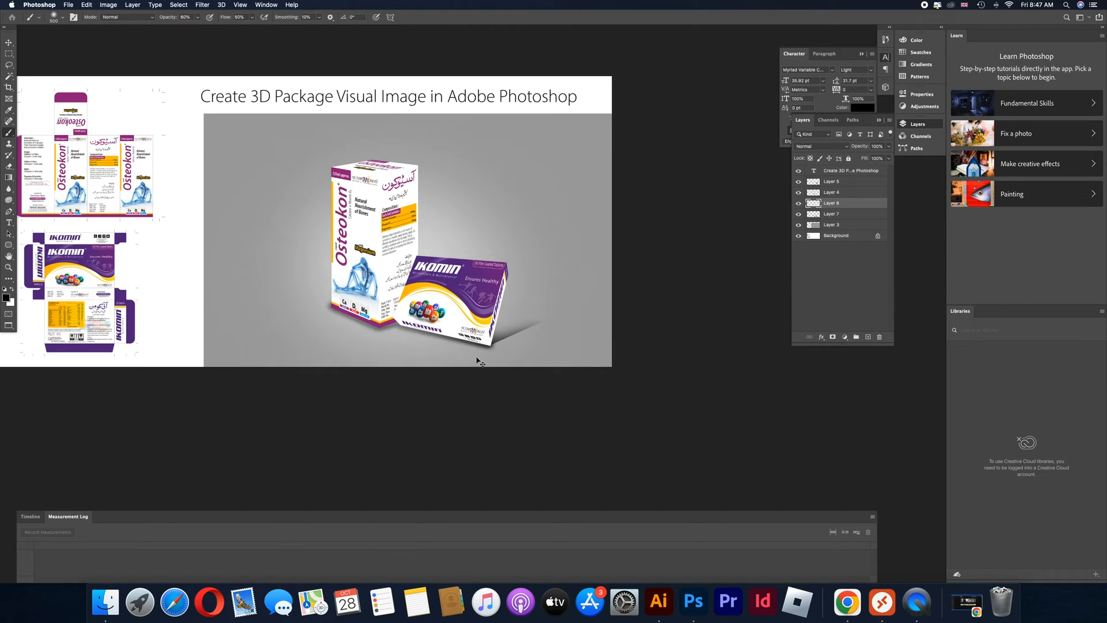
pyautogui.moveTo(468, 343); pyautogui.dragTo(563, 347)
pyautogui.press('super+z')
pyautogui.moveTo(863, 206); pyautogui.dragTo(862, 221)
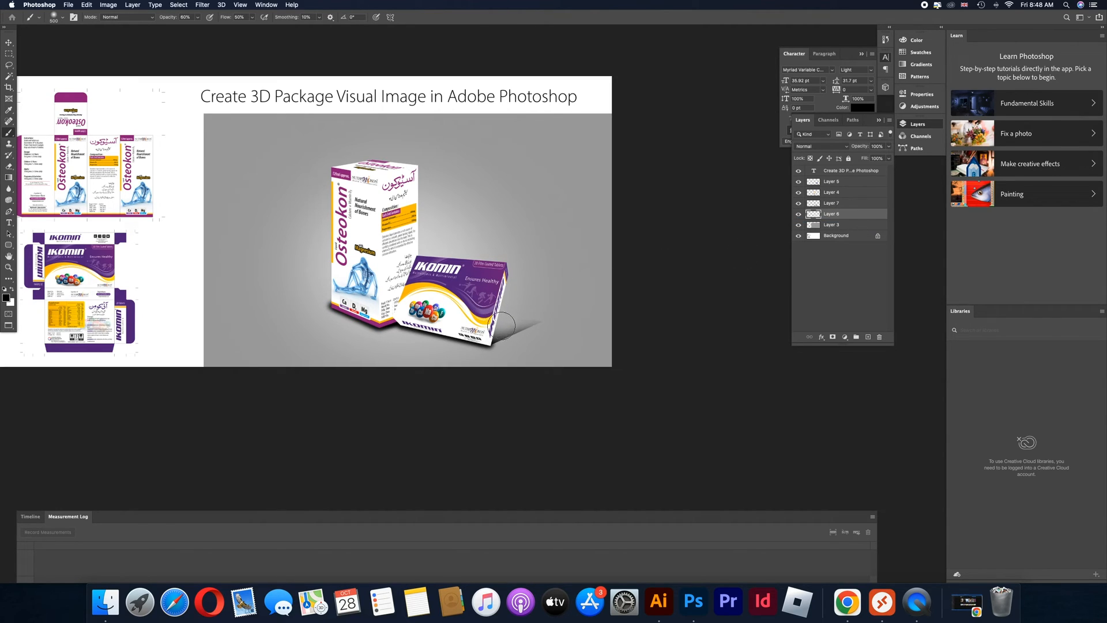
# Select the shadow layer, Layer 7, and reduce the brush size to 125 px
pyautogui.moveTo(502, 339); pyautogui.dragTo(503, 340)
pyautogui.press('super+z')
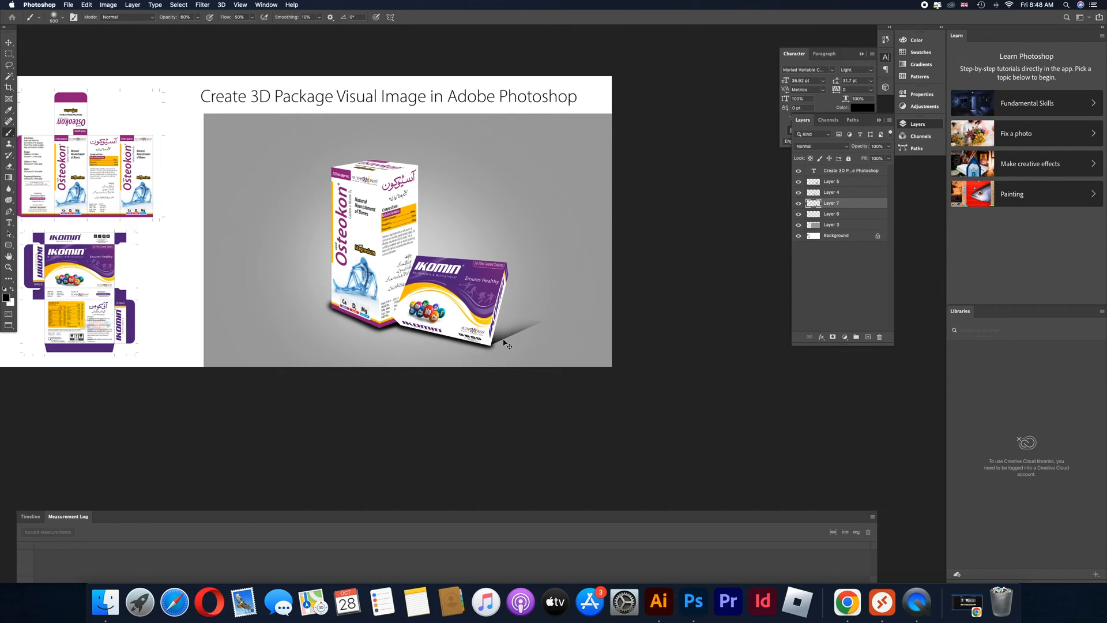
pyautogui.press('[')
pyautogui.press('[')
pyautogui.press('[')
pyautogui.press('[')
# Examine the finished scene with the panels hidden, viewing both boxes and their shadows up close and within the whole layout
pyautogui.press('super+plus')
pyautogui.press('super+0')
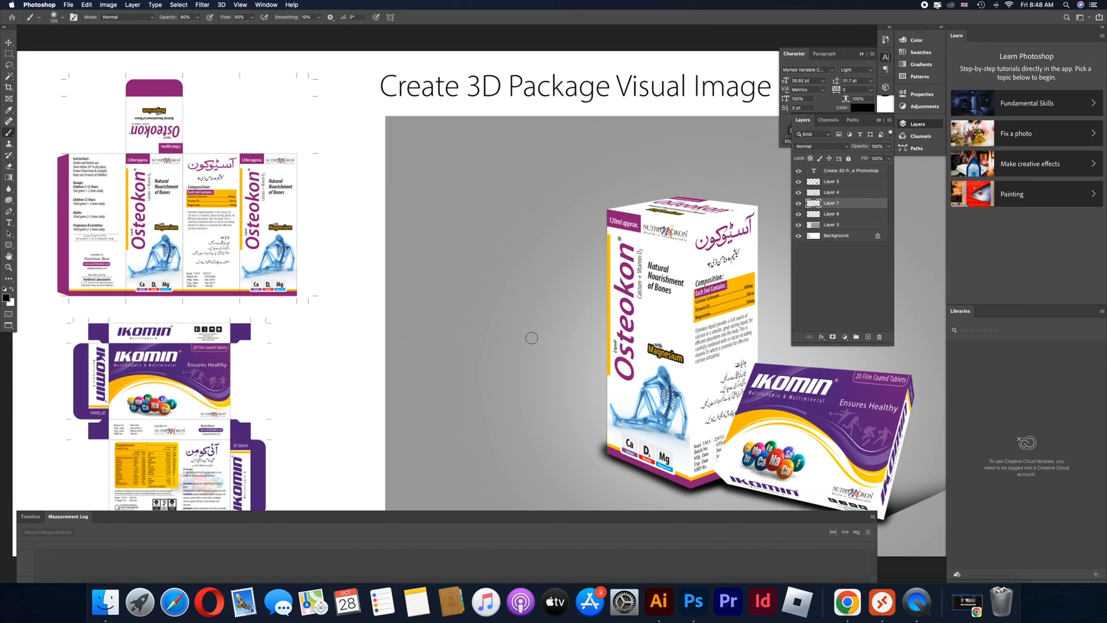
pyautogui.press('Tab')
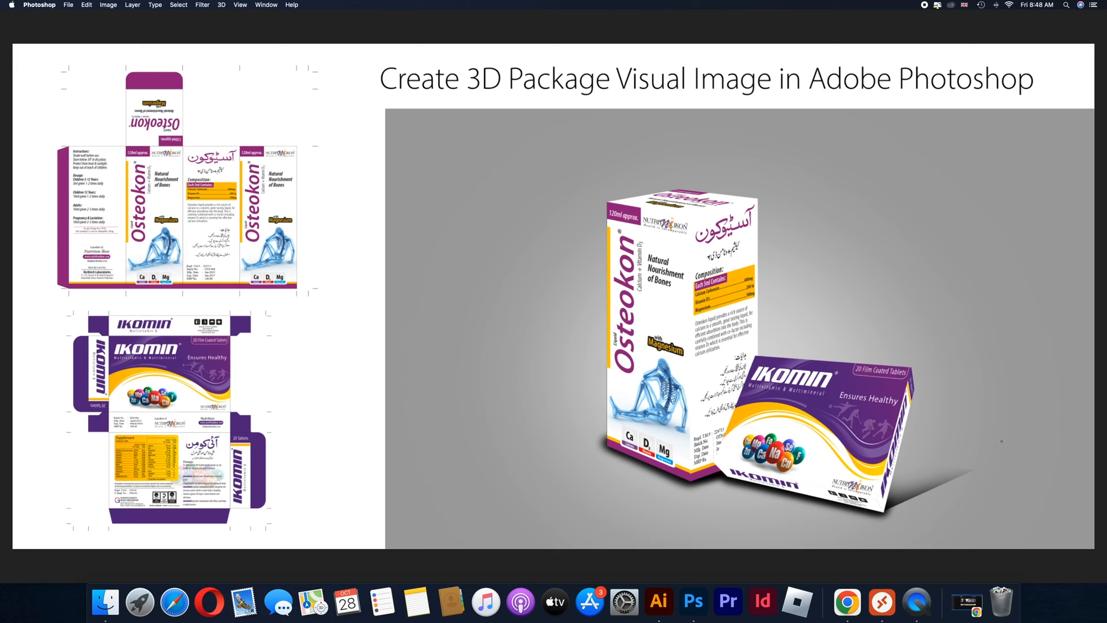
pyautogui.press(']')
pyautogui.press(']')
pyautogui.press(']')
pyautogui.press(']')
pyautogui.press(']')
pyautogui.press(']')
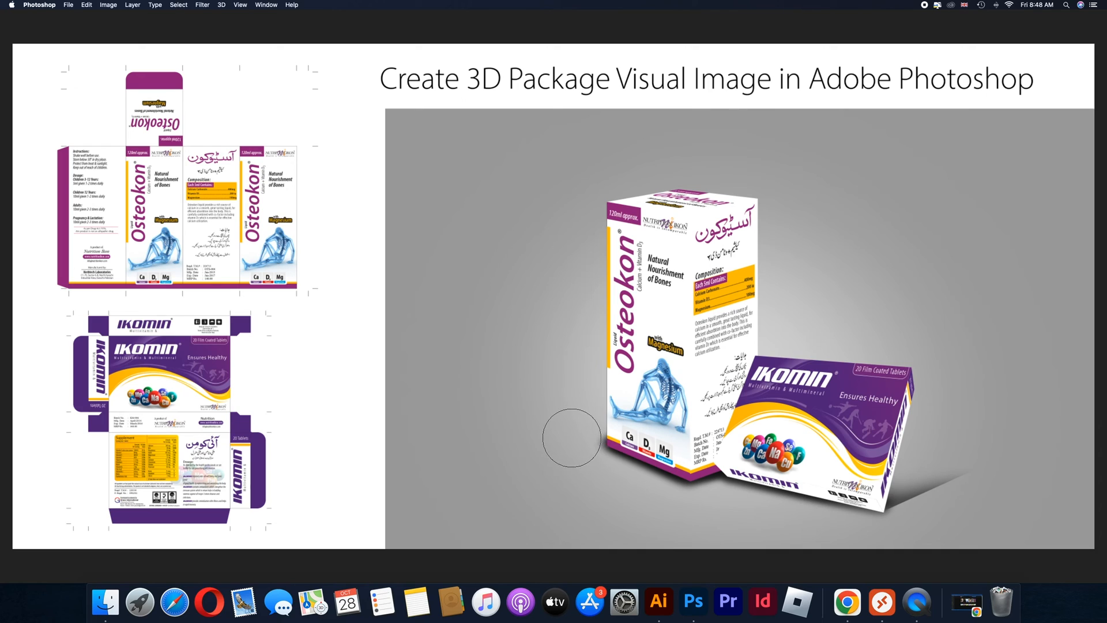
pyautogui.hotkey('alt', 'space')
pyautogui.click(581, 374)
pyautogui.press('f')
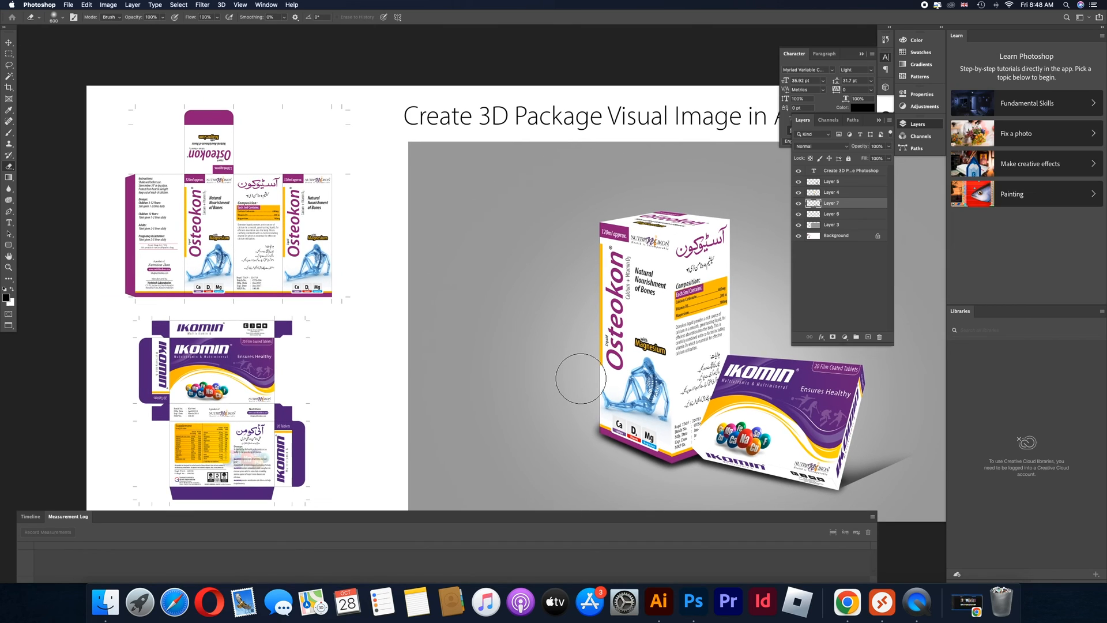
pyautogui.press('Tab')
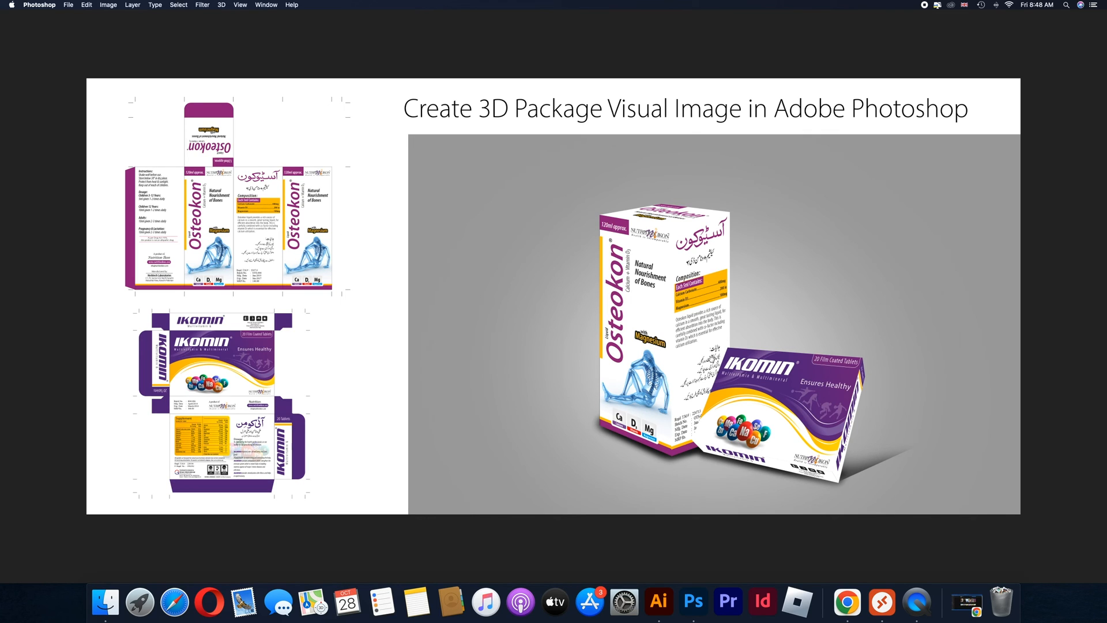
pyautogui.click(719, 361)
pyautogui.moveTo(720, 360); pyautogui.dragTo(653, 366)
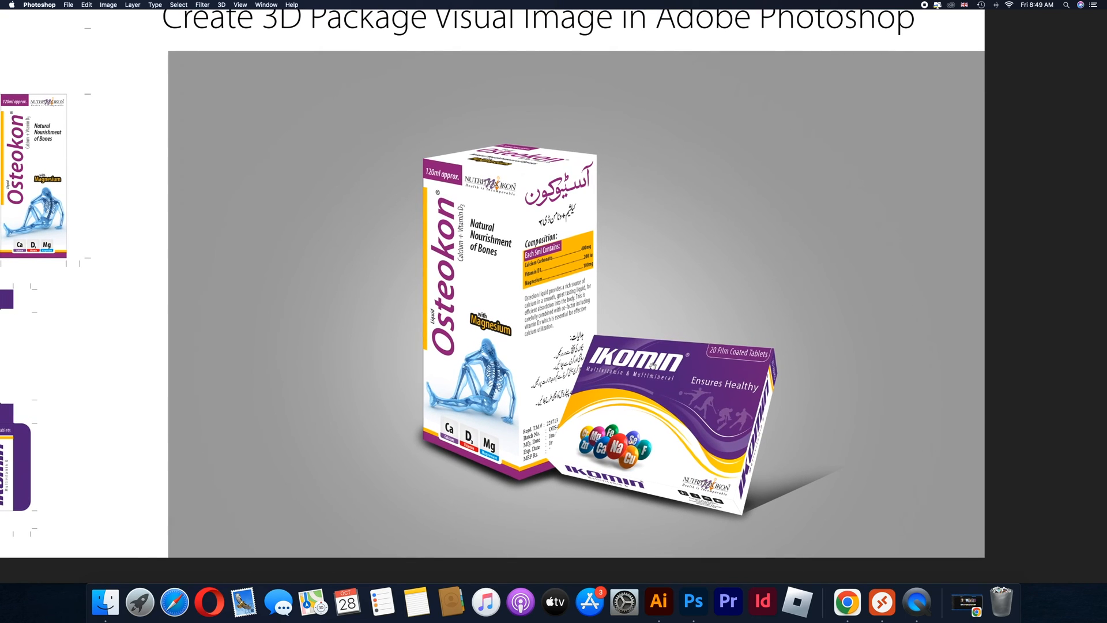
pyautogui.keyDown('alt'); pyautogui.click(707, 383); pyautogui.keyUp('alt')
pyautogui.moveTo(679, 377); pyautogui.dragTo(750, 381)
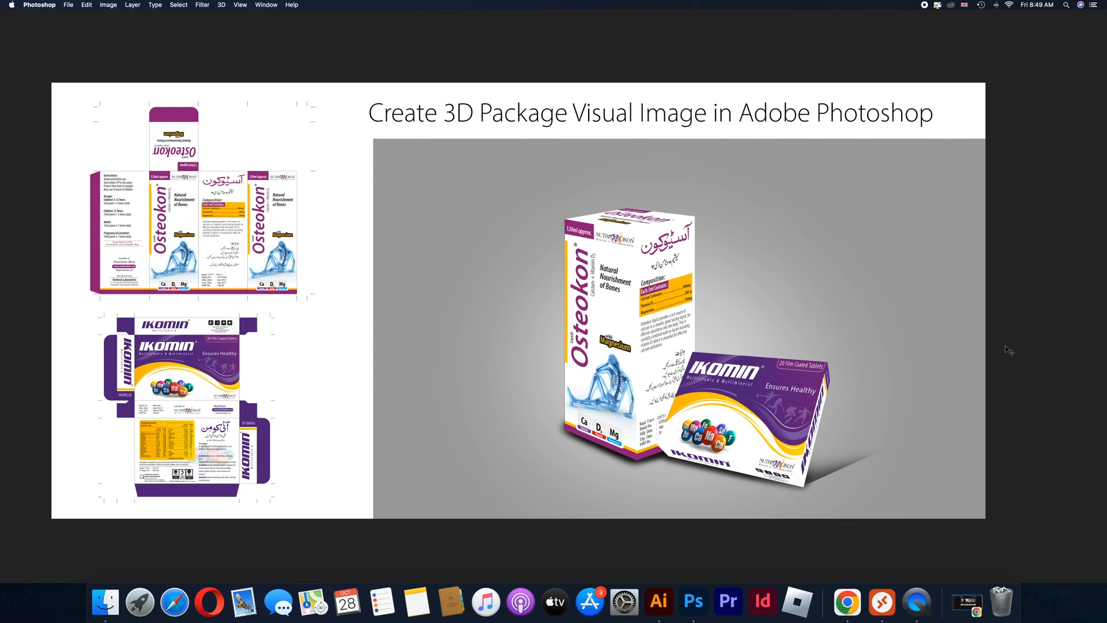
pyautogui.press('super+shift+3')
pyautogui.press('super+Tab')
pyautogui.click(88, 5)
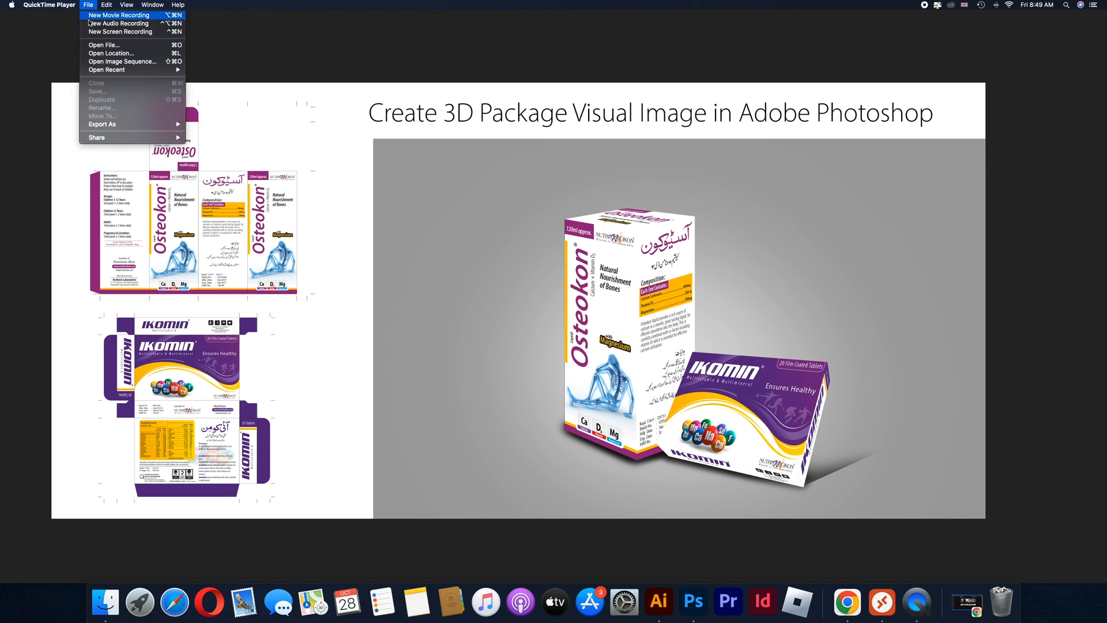